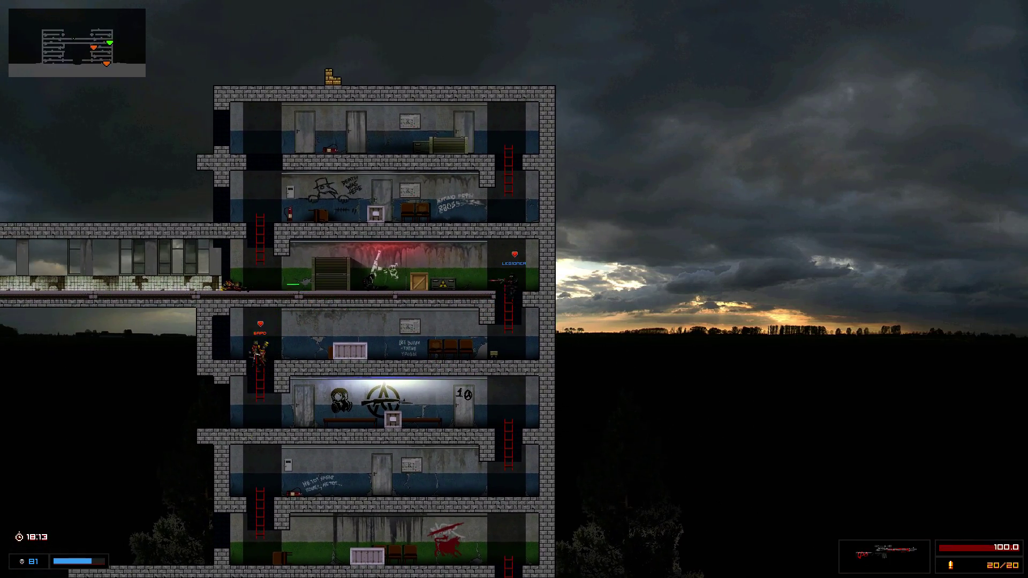
Step: Shoot enemies with the rifle while descending the ladder, landing headshots and a double kill
left_click(161, 273)
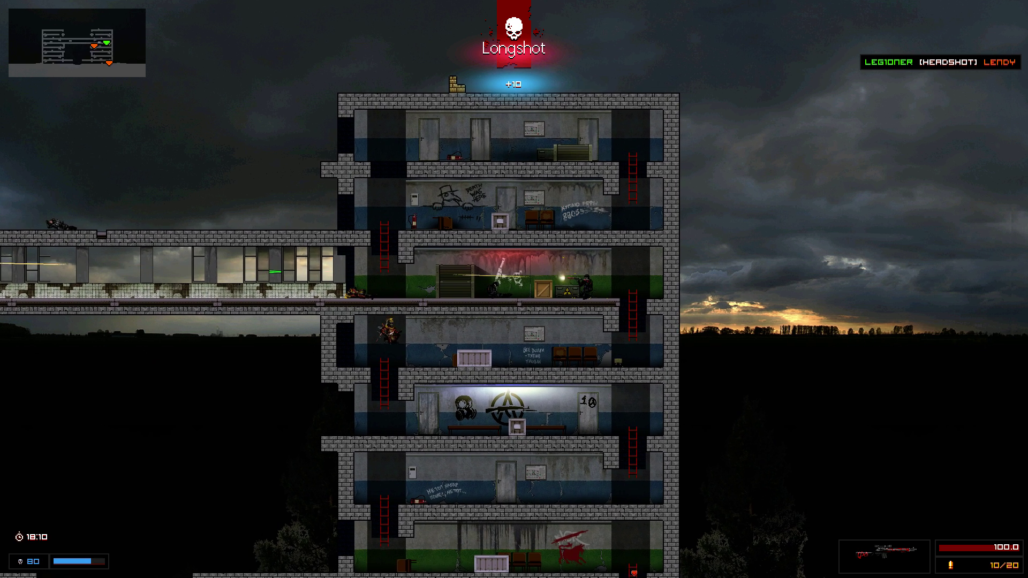
left_click(275, 270)
key("s")
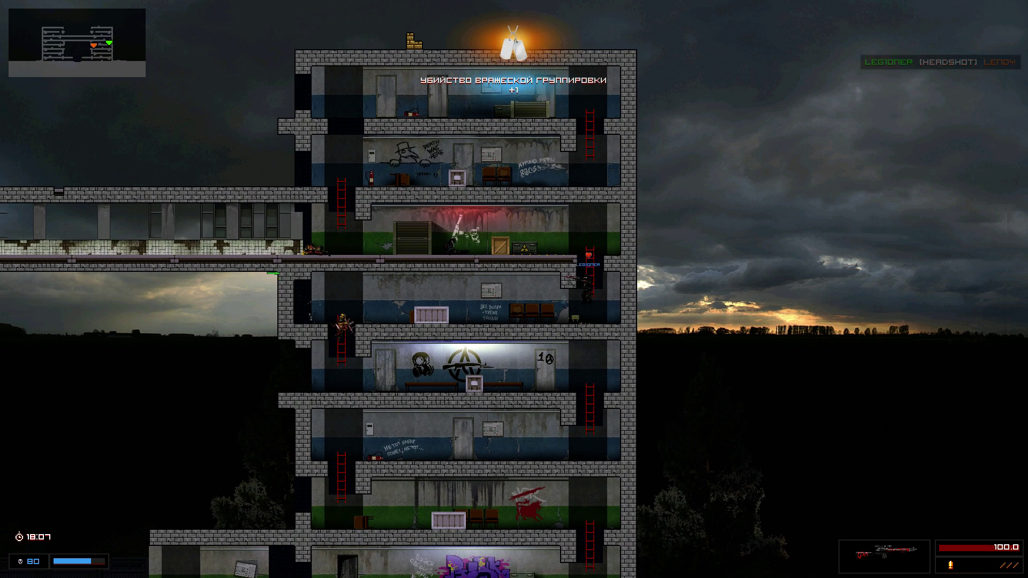
left_click(274, 273)
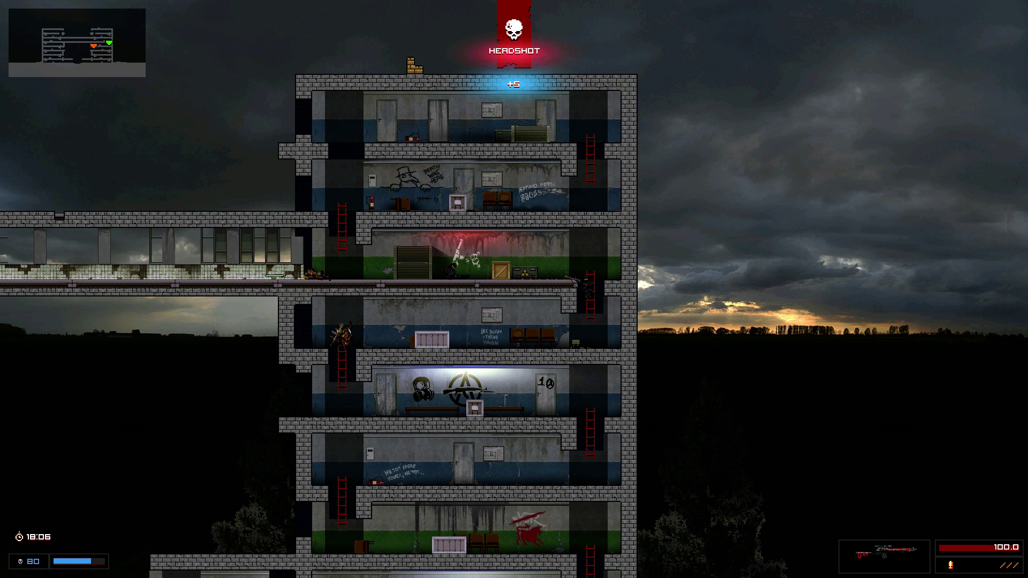
left_click(161, 273)
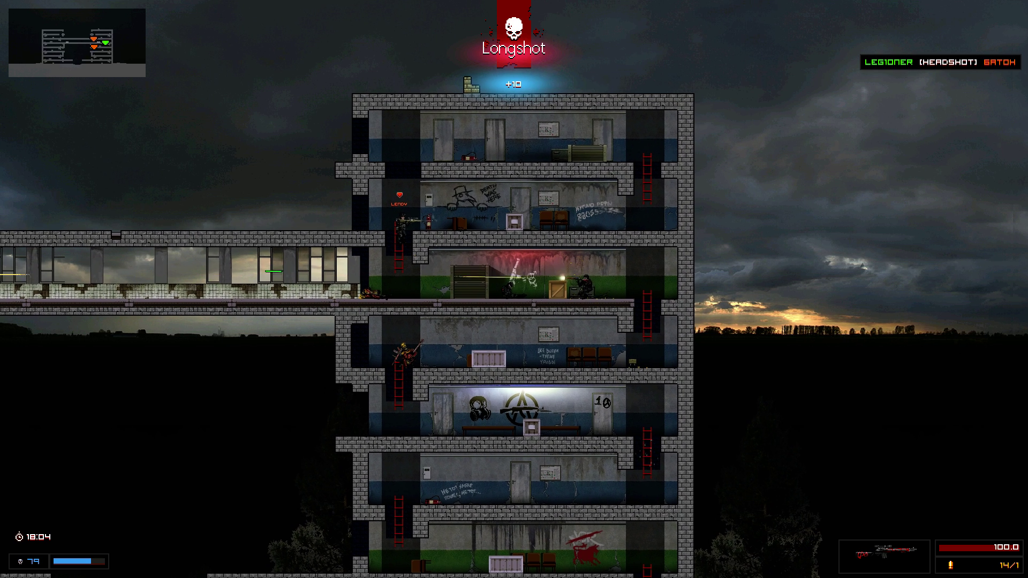
left_click(274, 272)
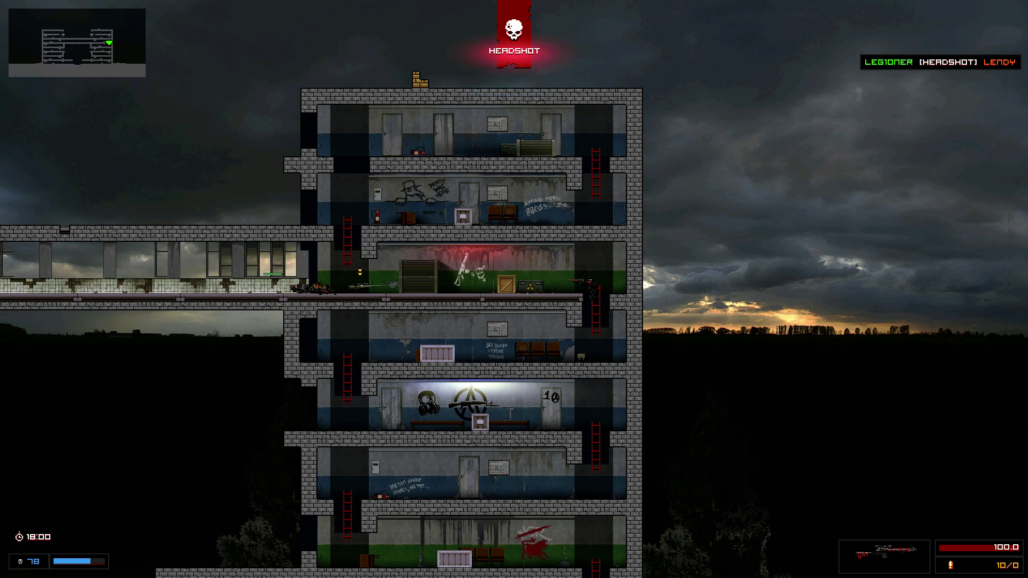
left_click(273, 274)
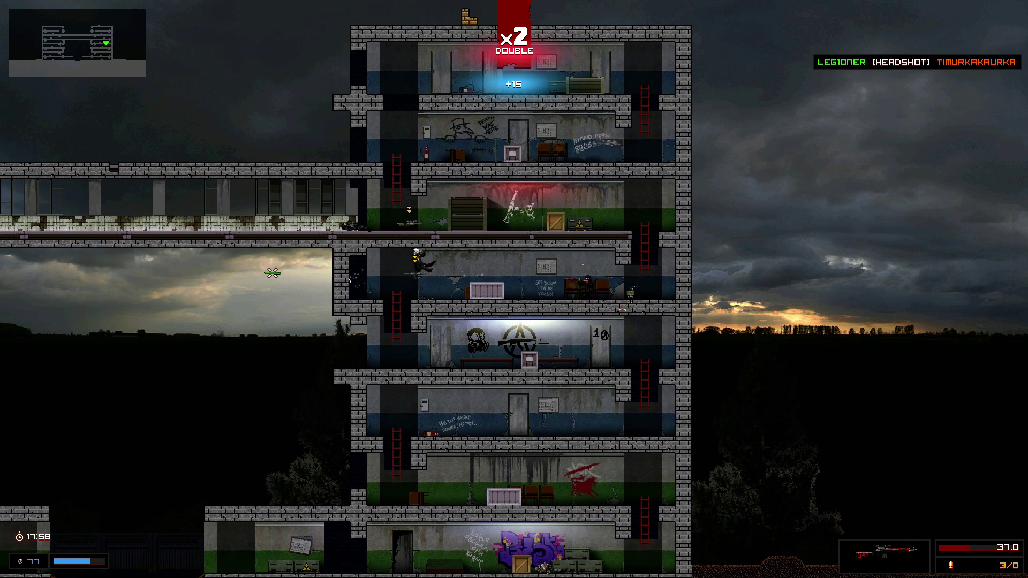
Step: Swap between knife and rifle while moving left along the floor
key("3")
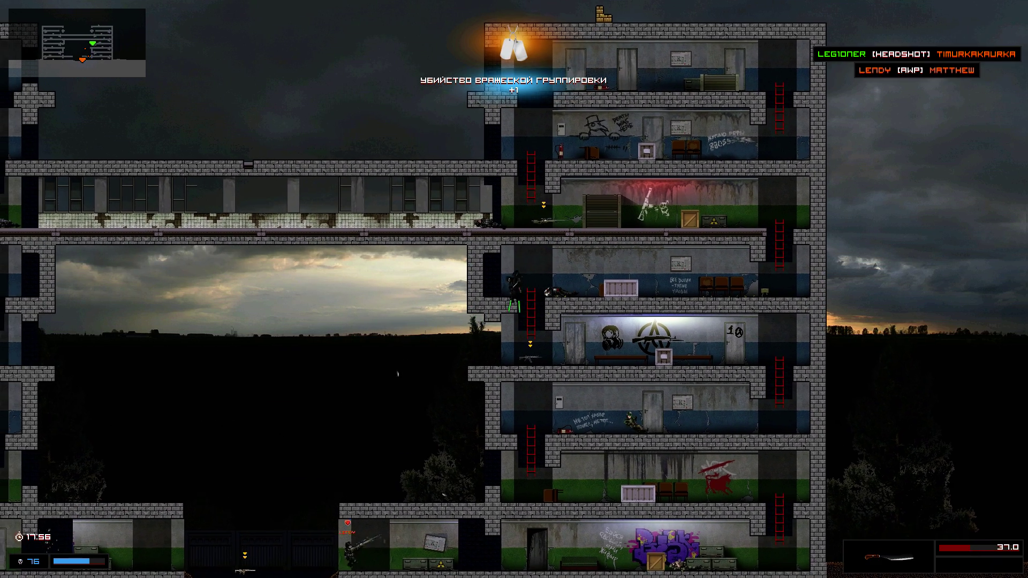
key("1")
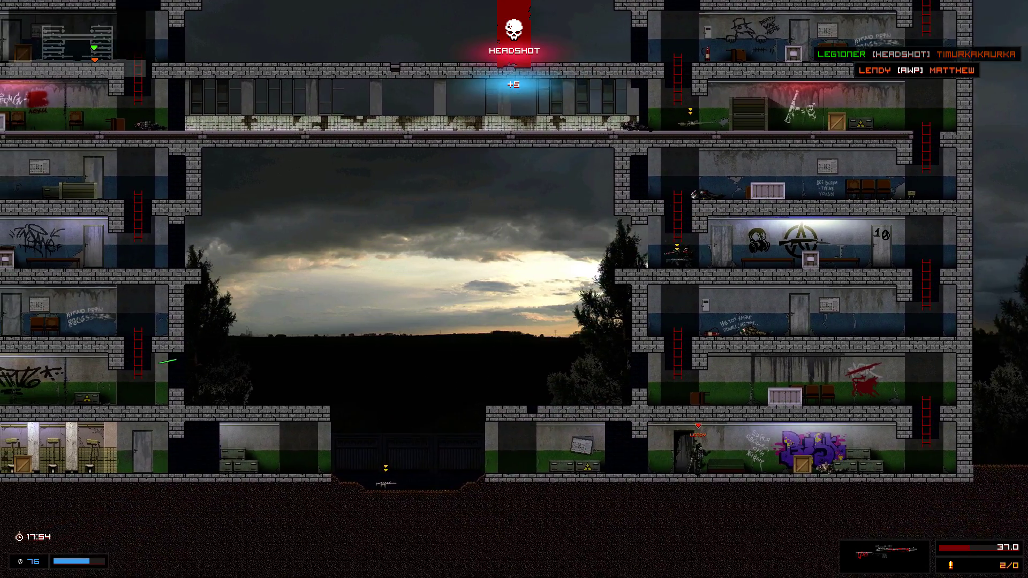
key("3")
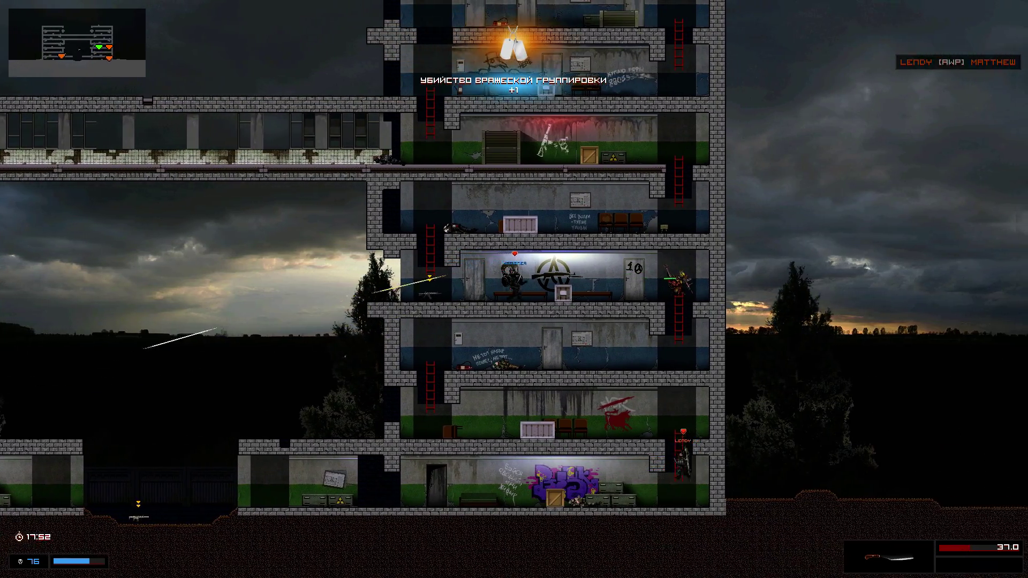
key("1")
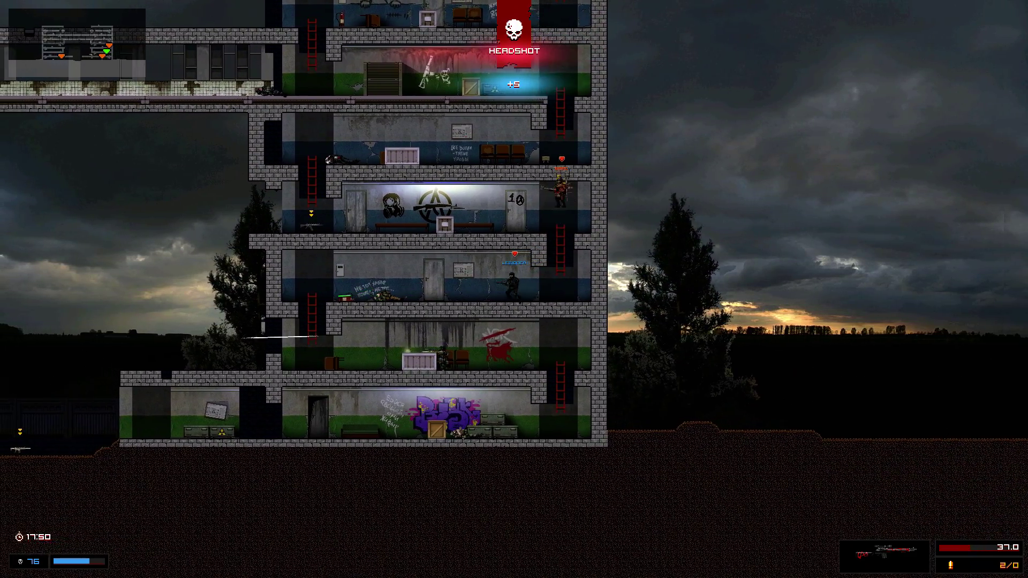
key("a")
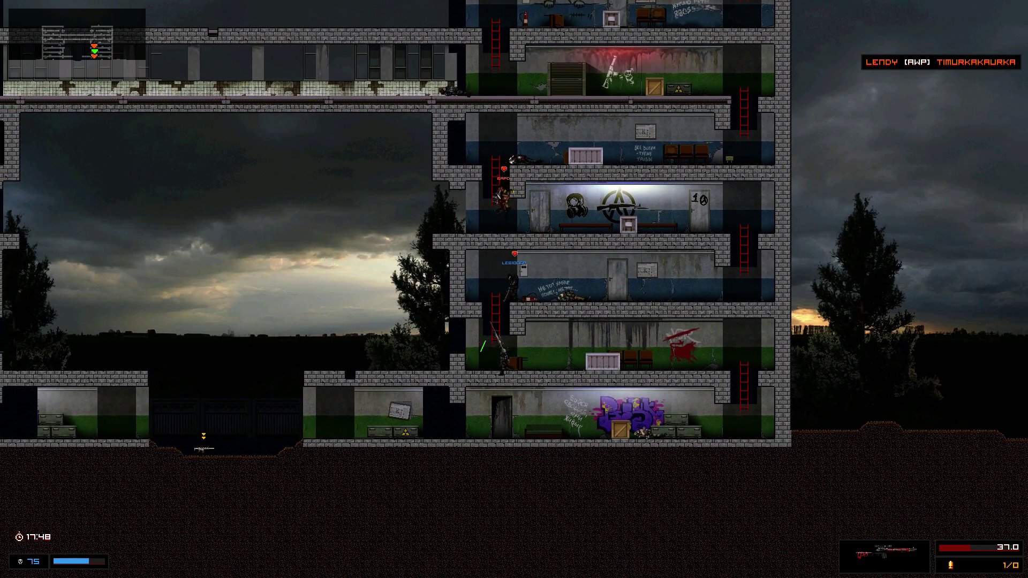
Step: Empty the pistol into nearby enemies for a kill
key("2")
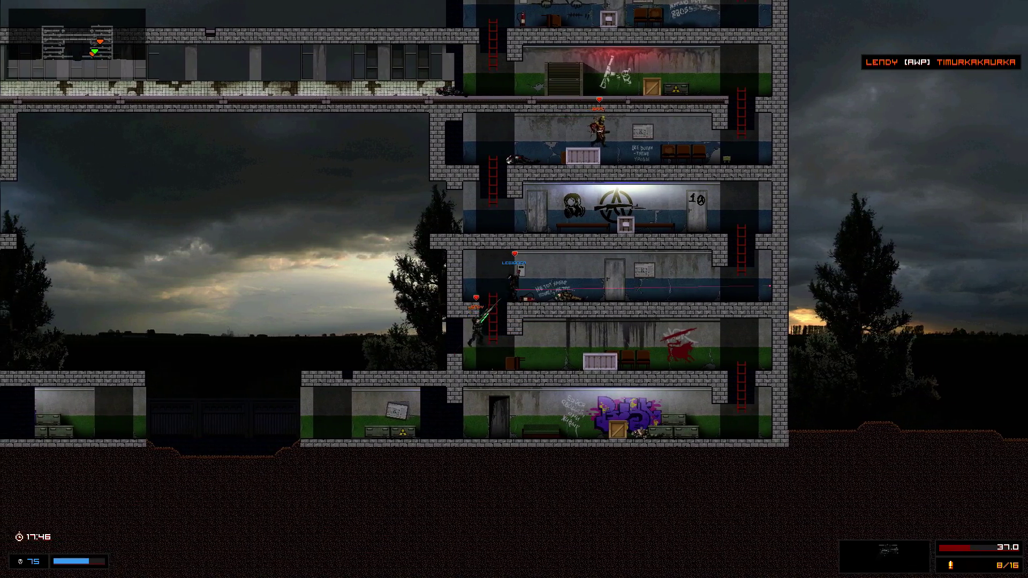
left_click(31, 340)
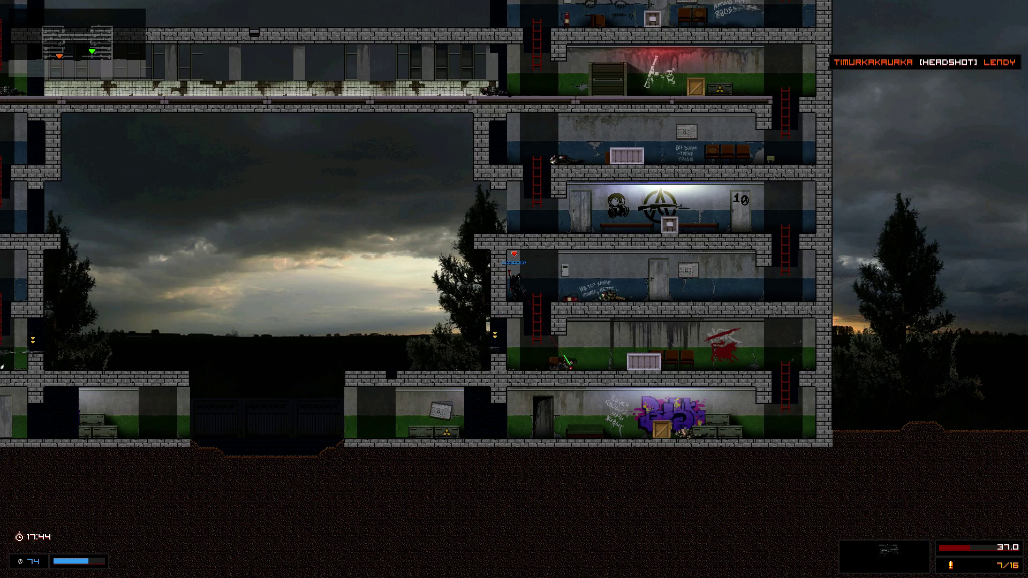
key("a")
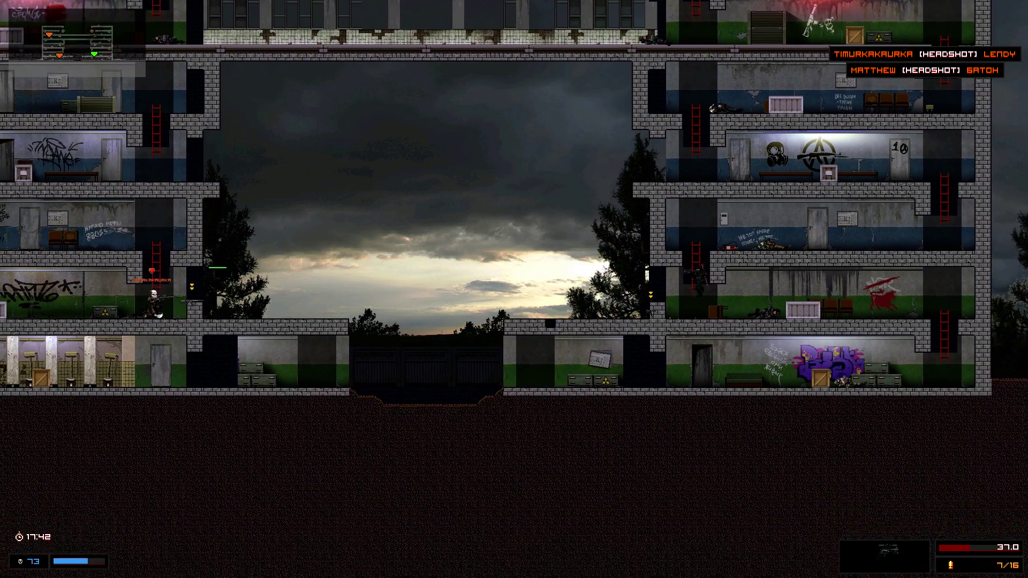
left_click(219, 271)
left_click(218, 271)
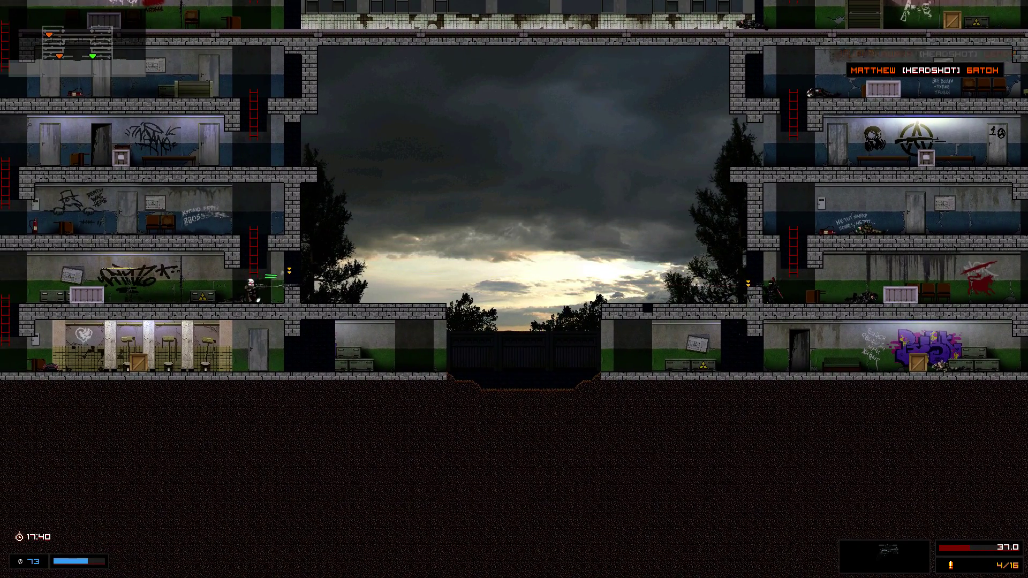
left_click(271, 277)
left_click(271, 277)
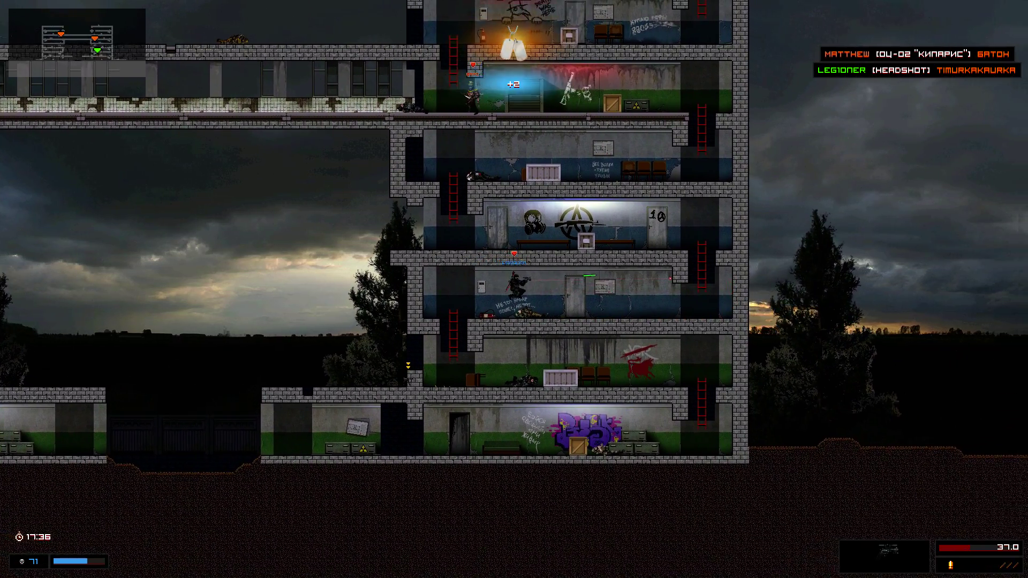
Step: Walk through the rooms with the knife and climb up one floor
key("d")
key("3")
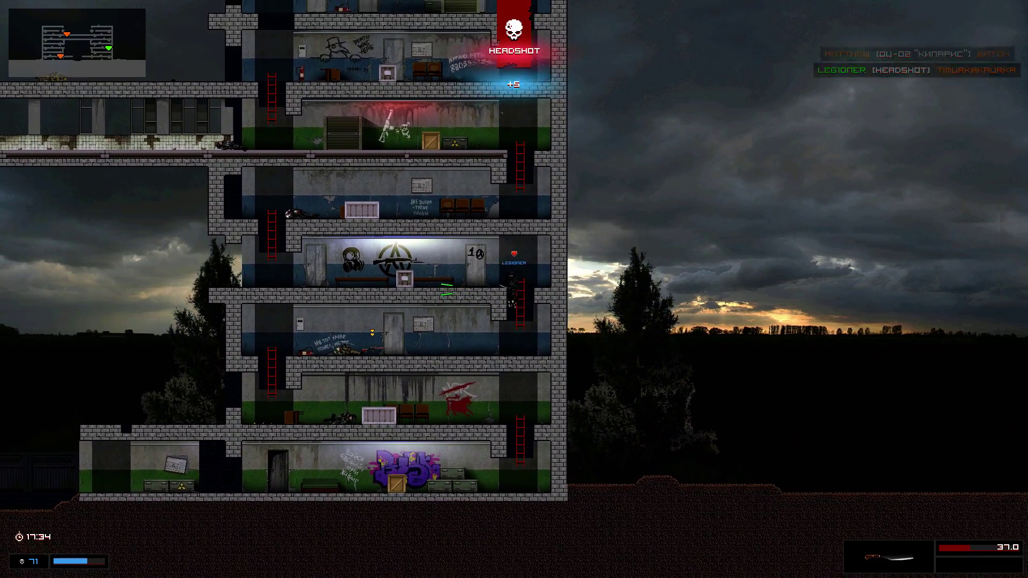
key("a")
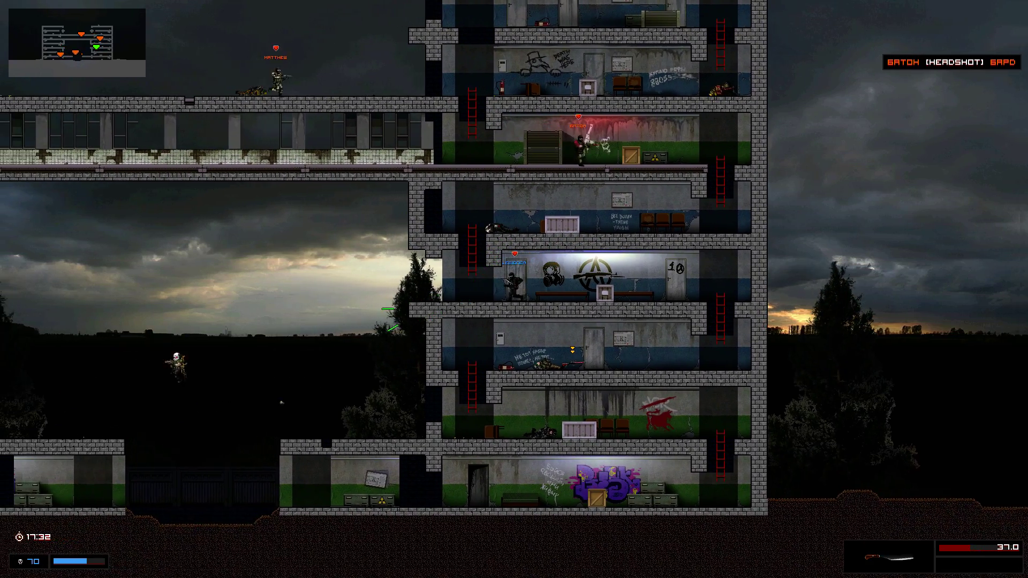
key("w")
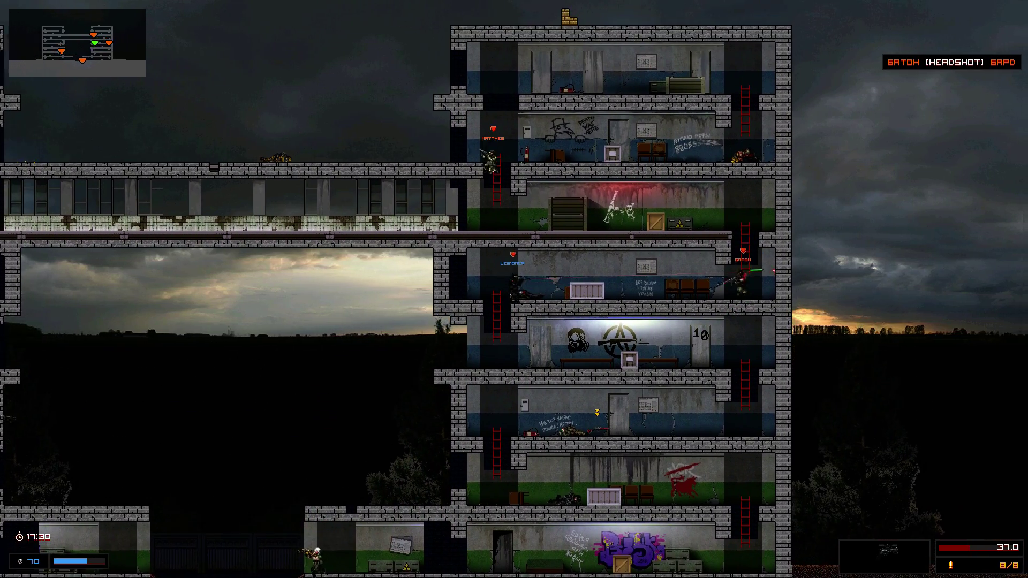
key("d")
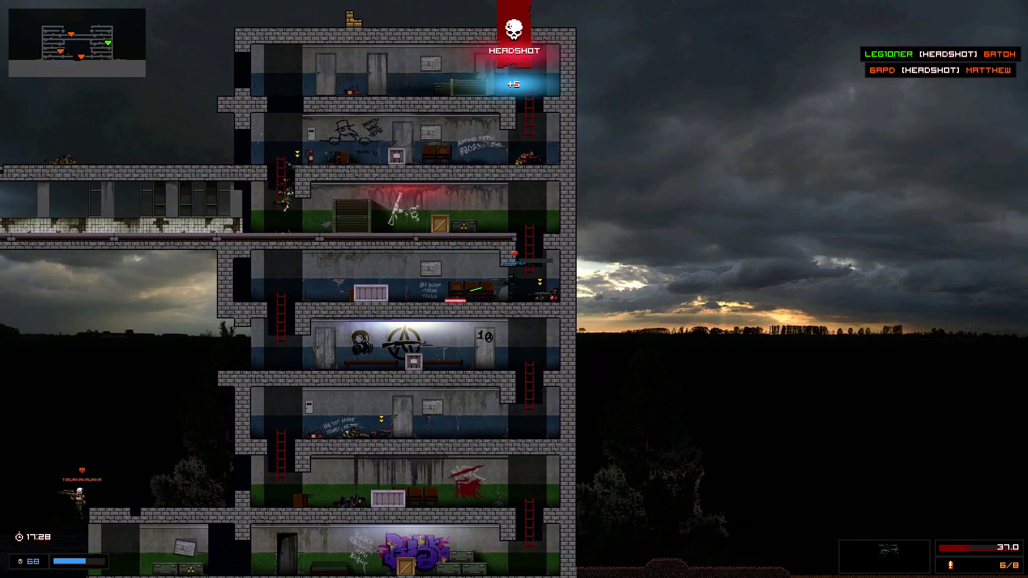
Step: Climb another floor and kill an enemy with the machete
key("w")
key("1")
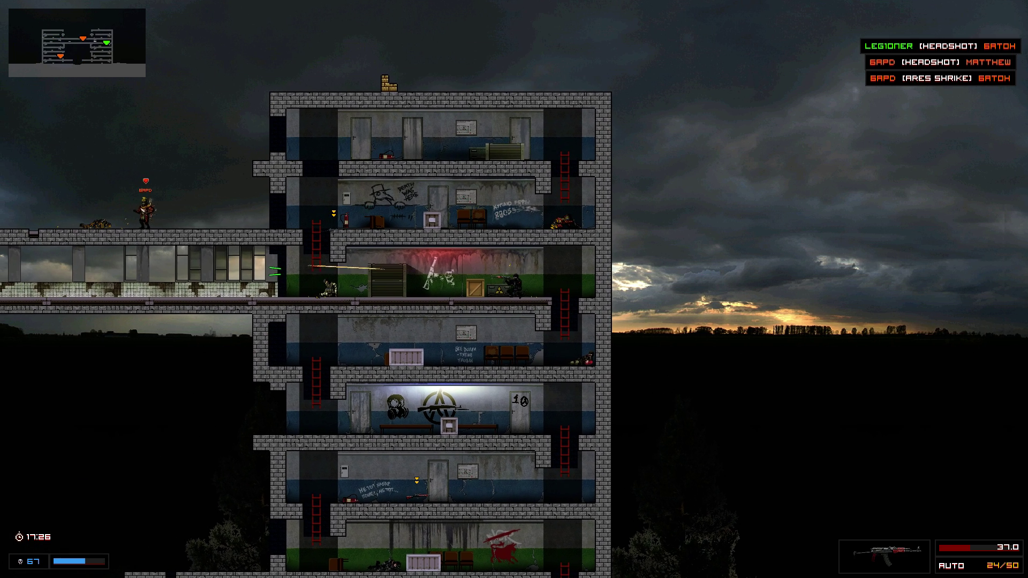
key("3")
left_click(534, 316)
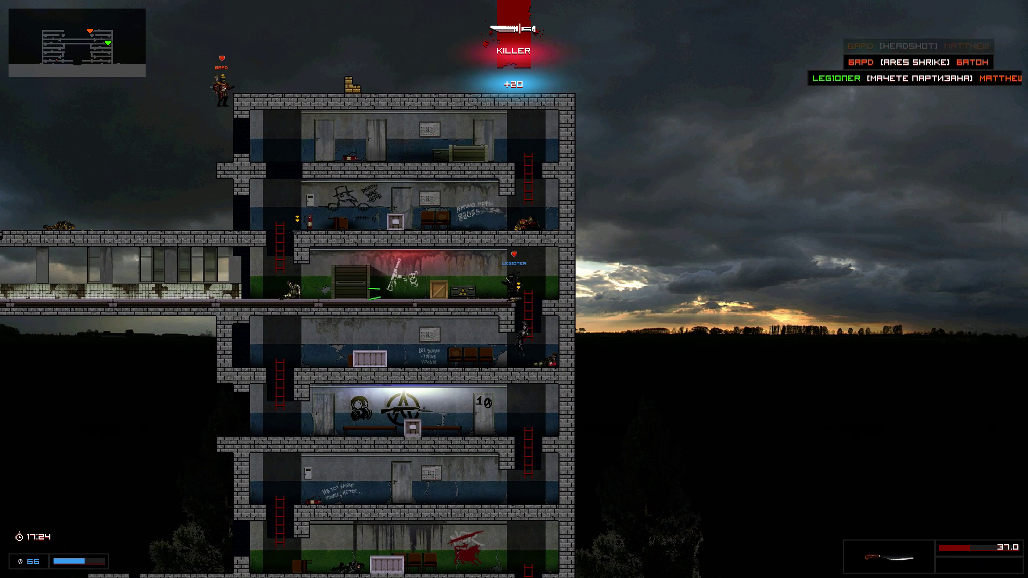
Step: Jump across to the next building, drop down its floors and check the scoreboard
key("a")
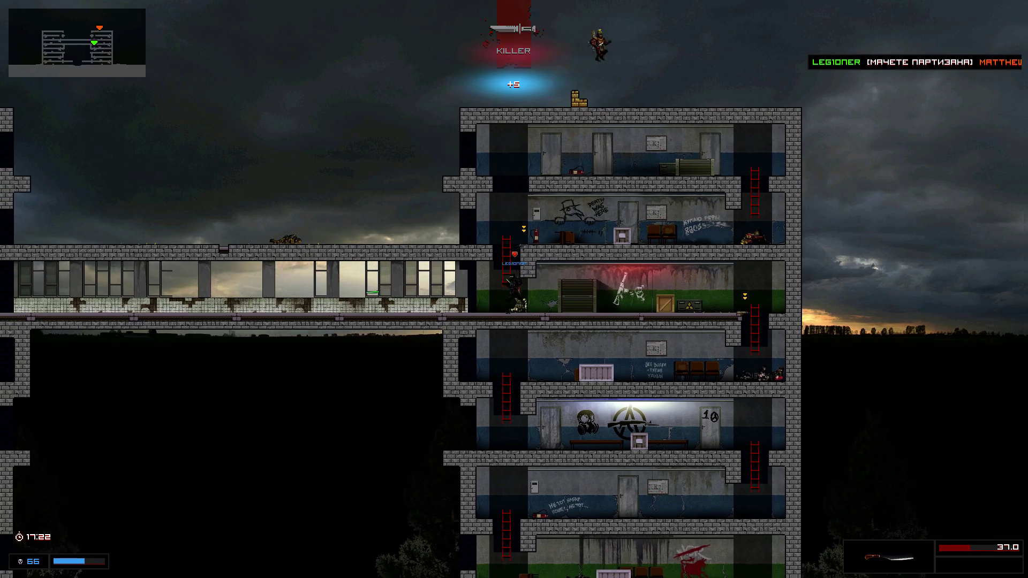
key("w")
key("d")
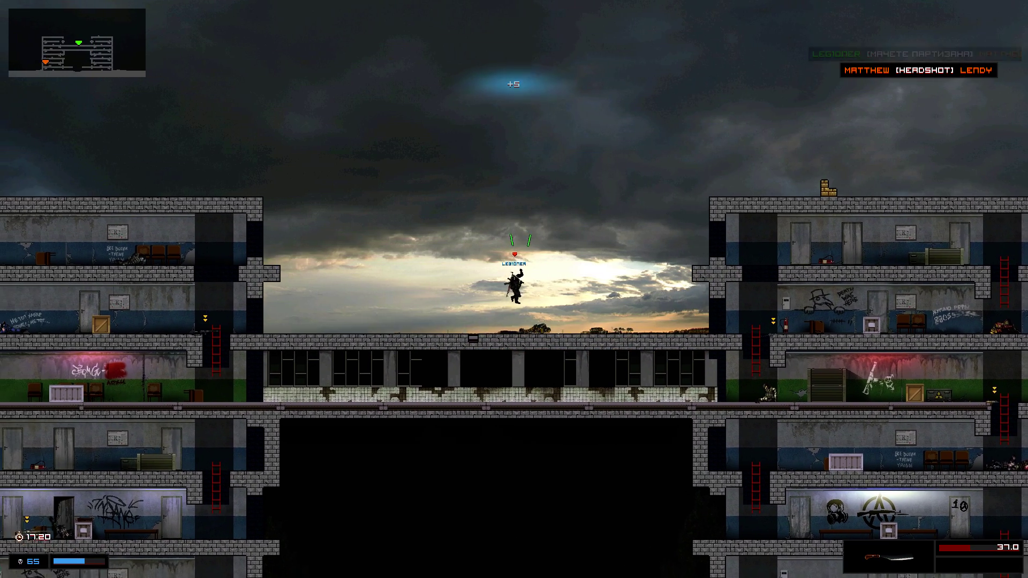
key("a")
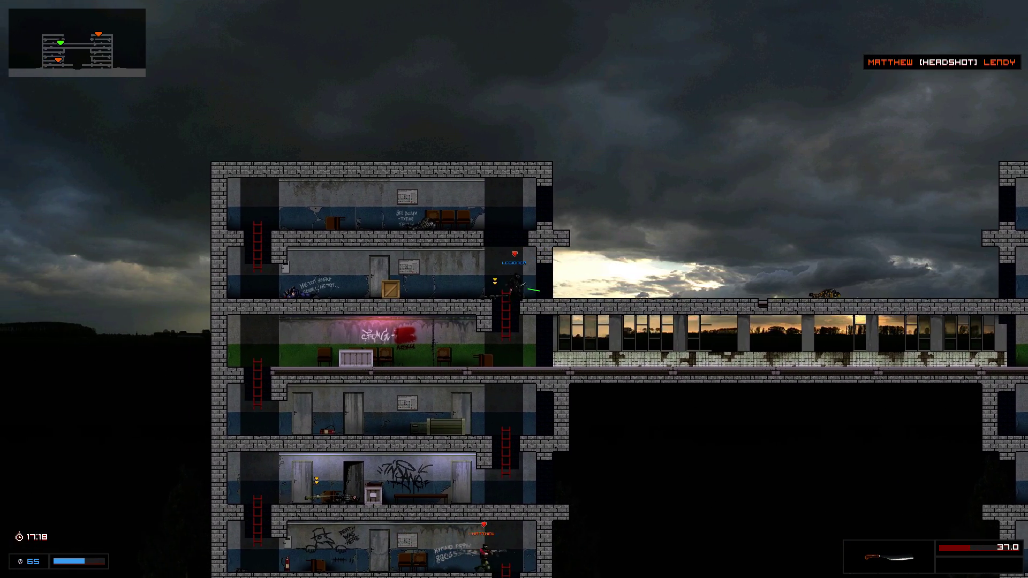
key("a")
key("Tab")
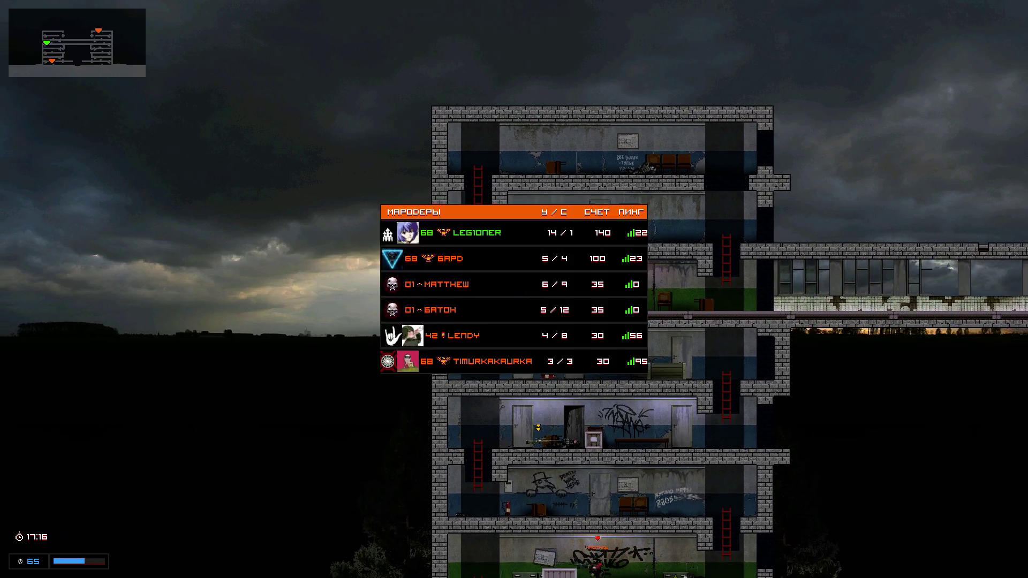
key("d")
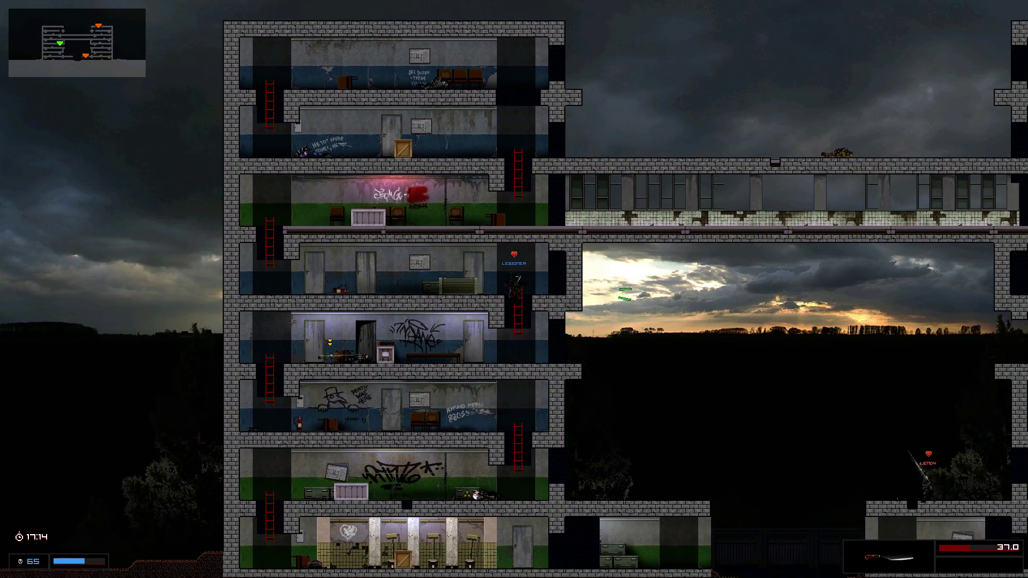
Step: Drop toward an enemy for a rifle headshot kill, then respawn into the tower
key("1")
key("d")
left_click(757, 369)
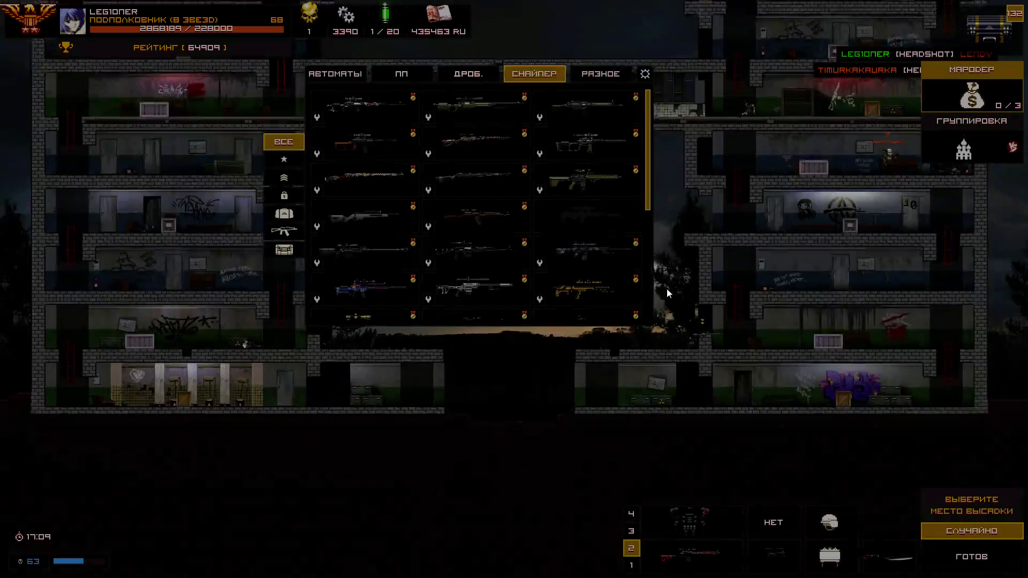
left_click(667, 294)
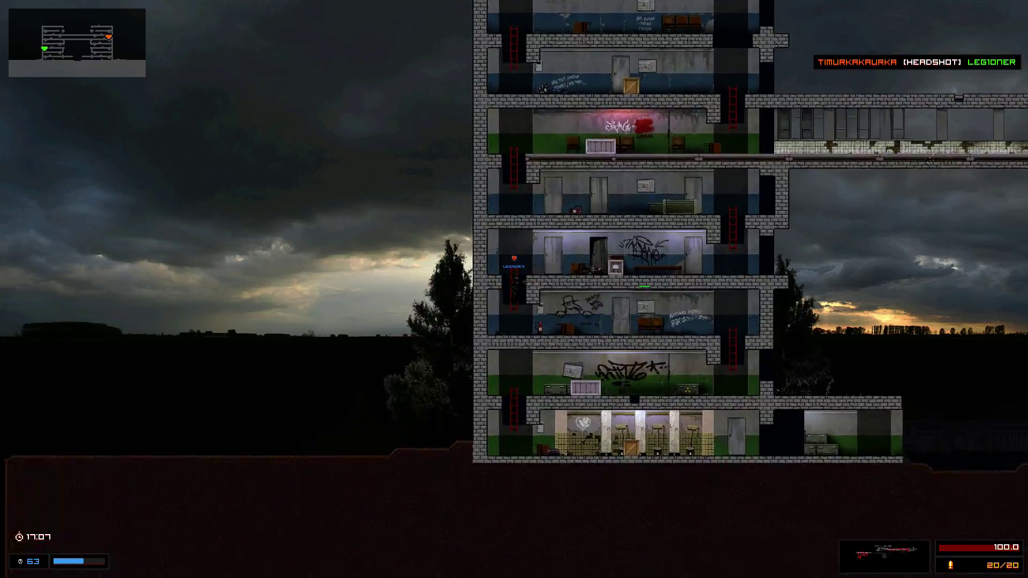
key("d")
key("3")
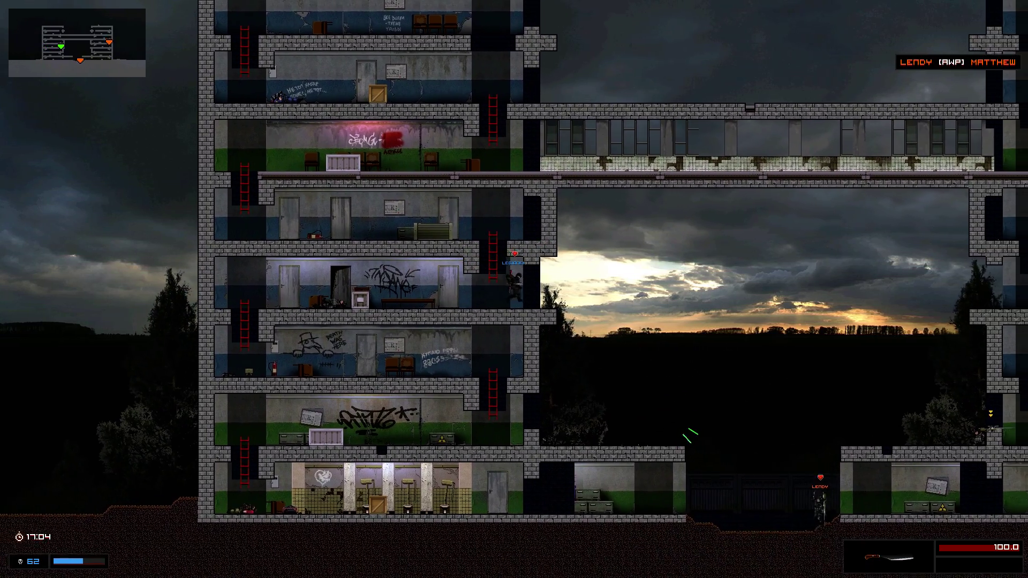
Step: Jump out of the building and fire the rifle at enemies to the right
key("1")
left_click(755, 360)
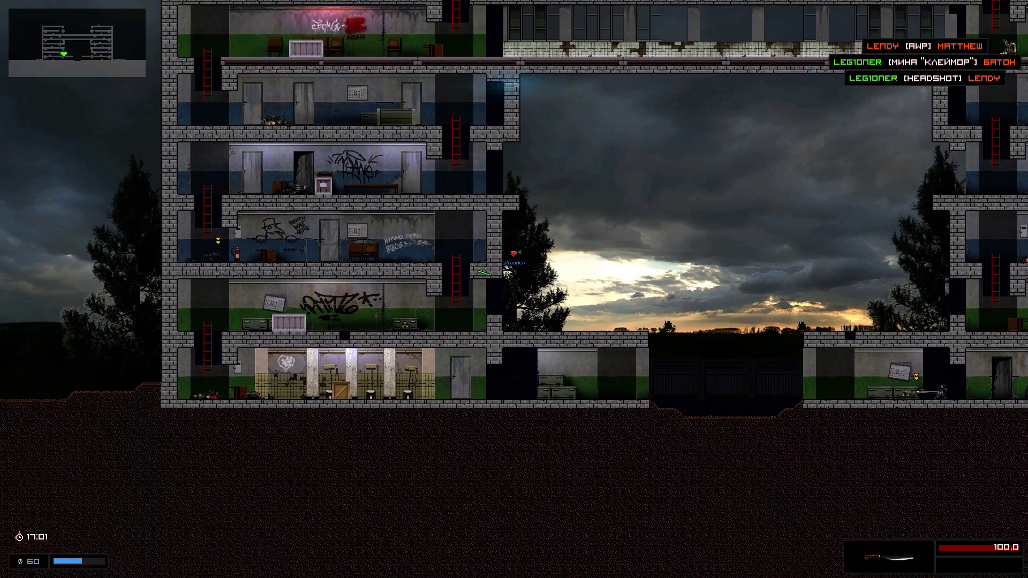
key("3")
key("1")
left_click(875, 153)
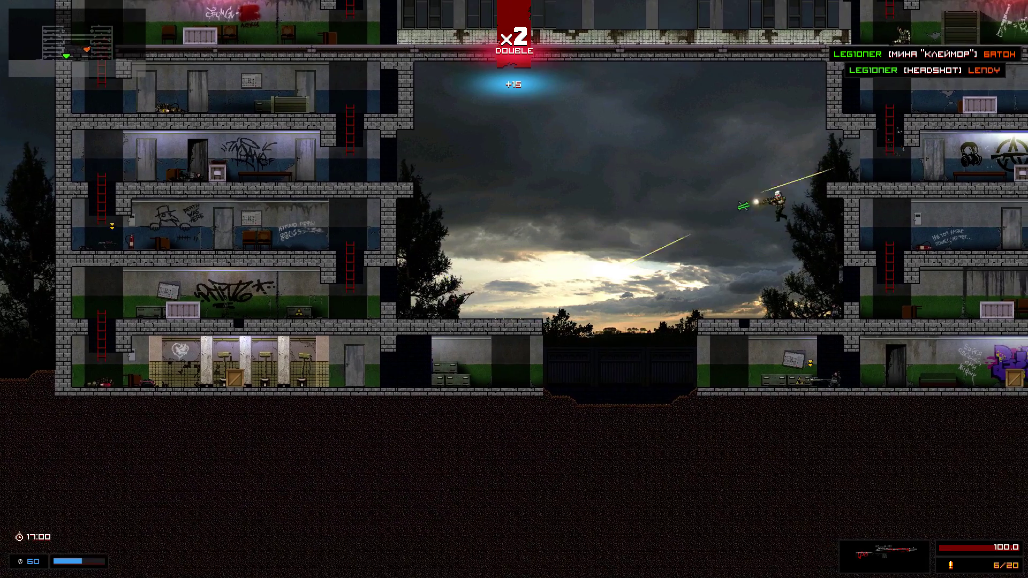
Step: Move back left into the building and headshot an enemy
key("a")
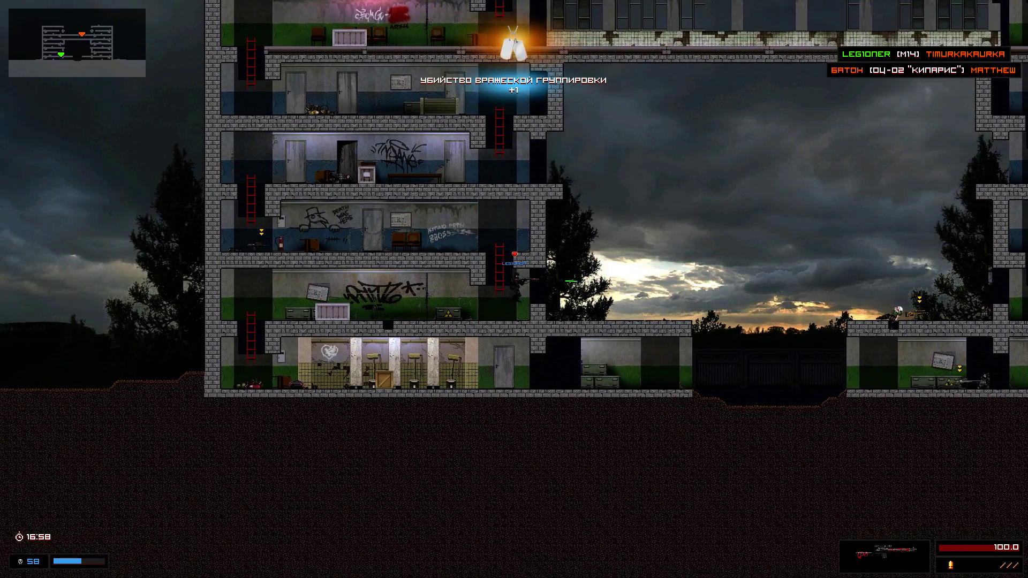
key("3")
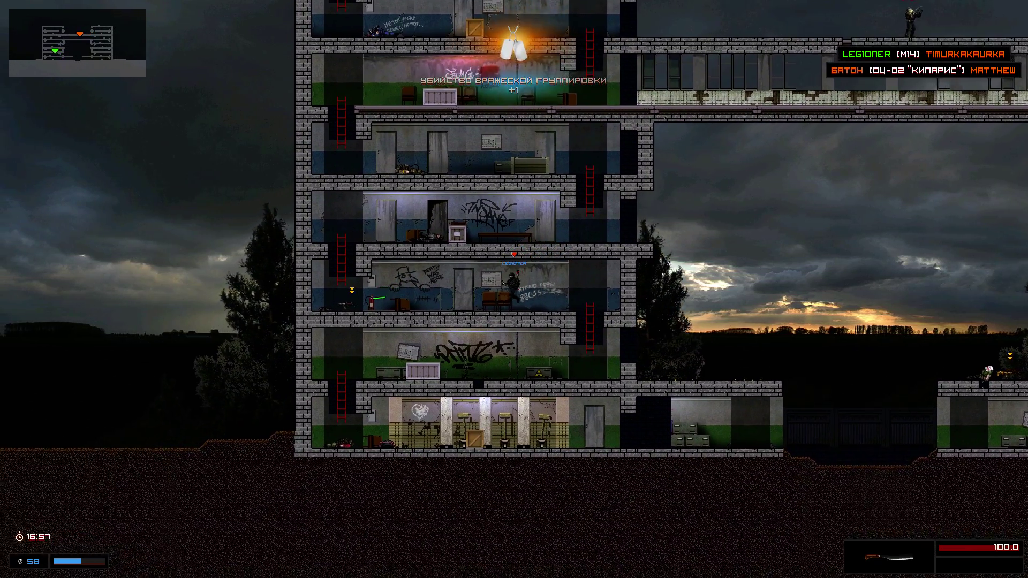
key("1")
left_click(756, 274)
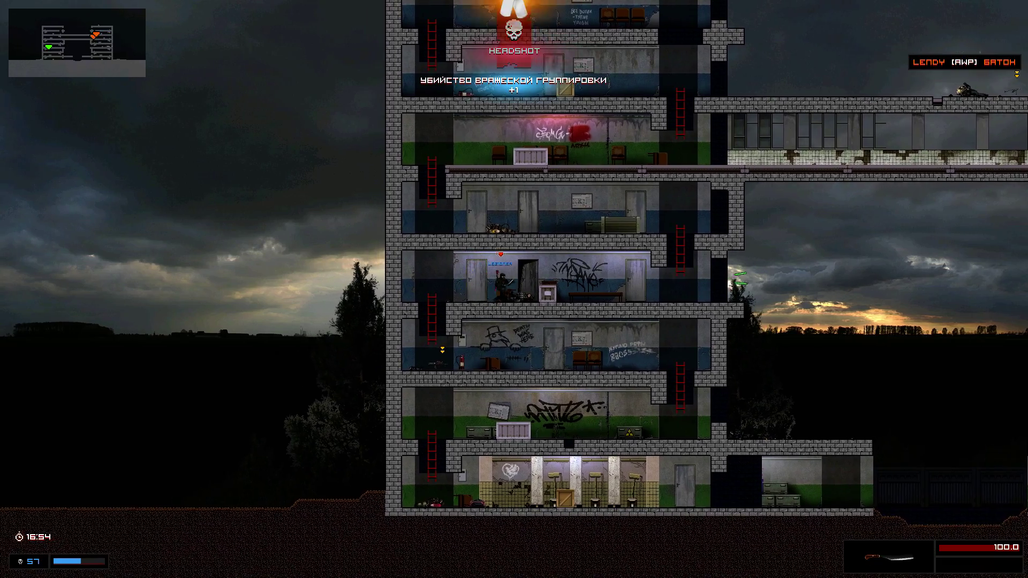
Step: Climb two floors up the tower and ready the rifle
key("d")
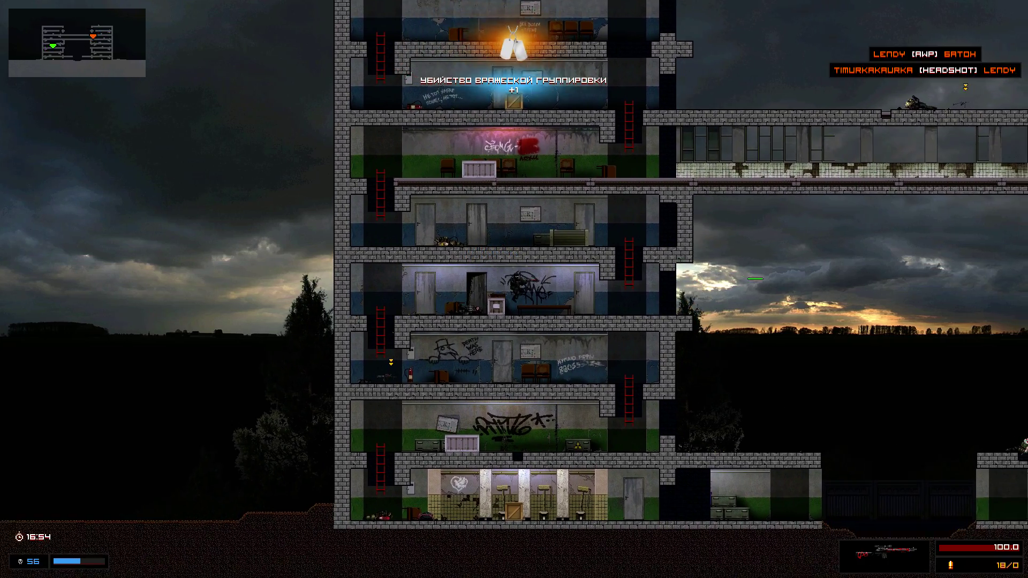
key("3")
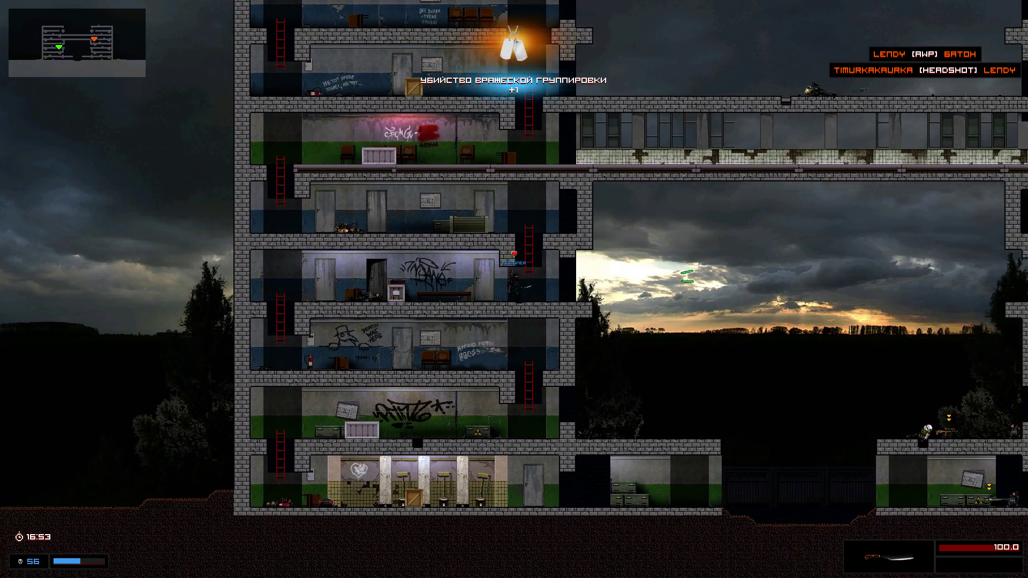
key("w")
key("a")
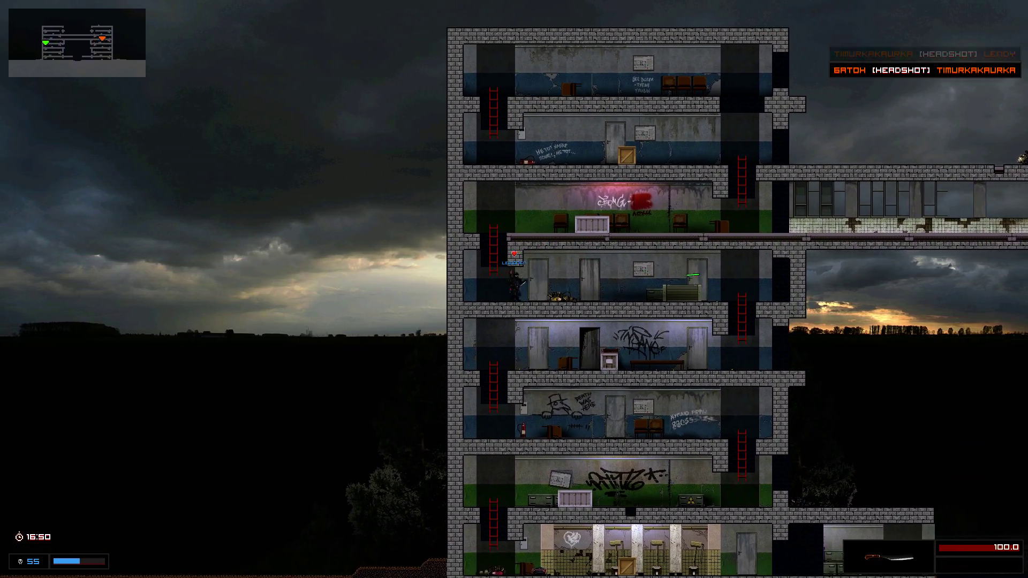
key("w")
key("1")
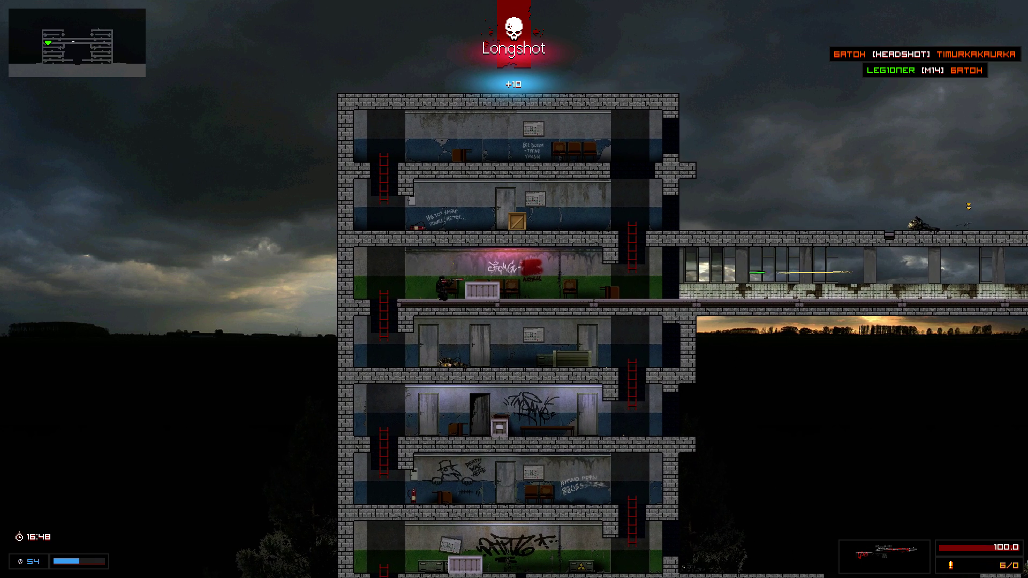
Step: Drop a floor, climb back up and kill a nearby enemy
key("s")
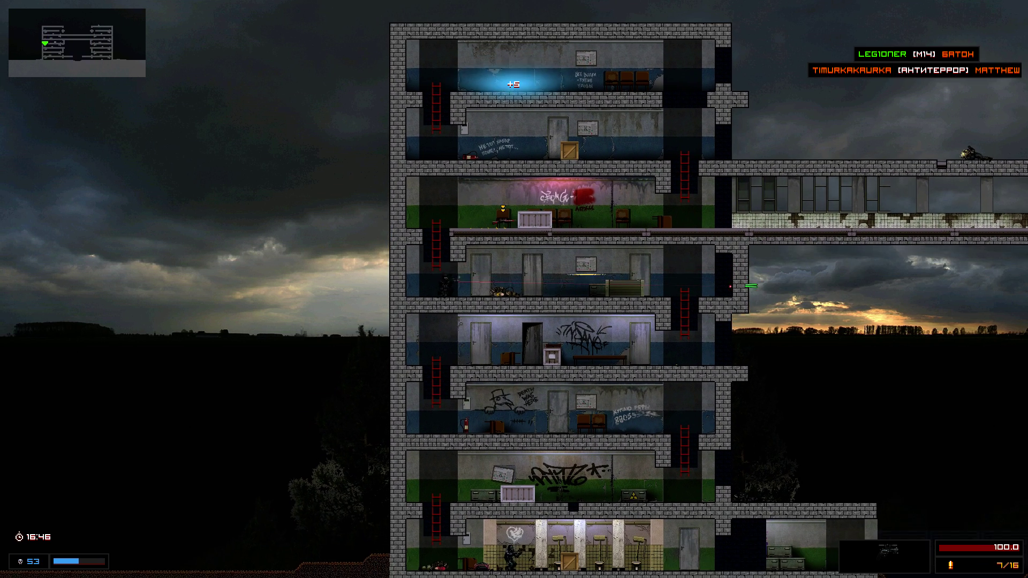
key("3")
key("a")
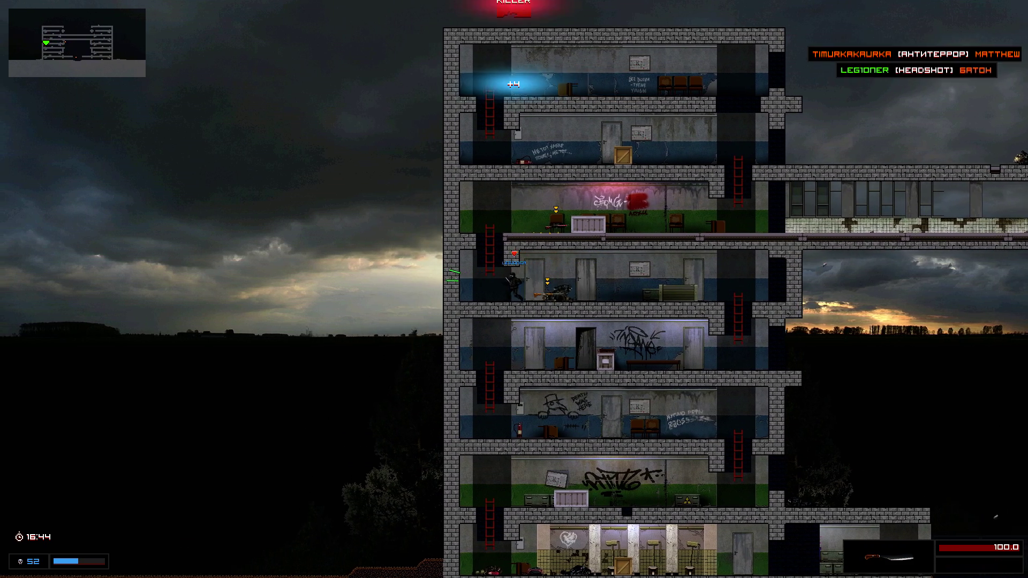
key("w")
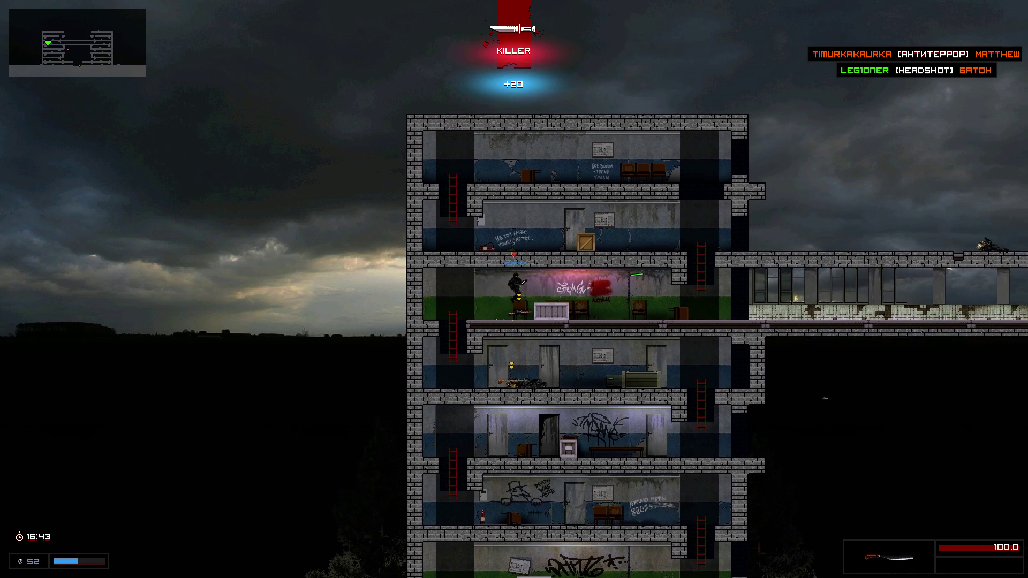
Step: Run over the walkway roof into the right-hand building and descend a floor
key("d")
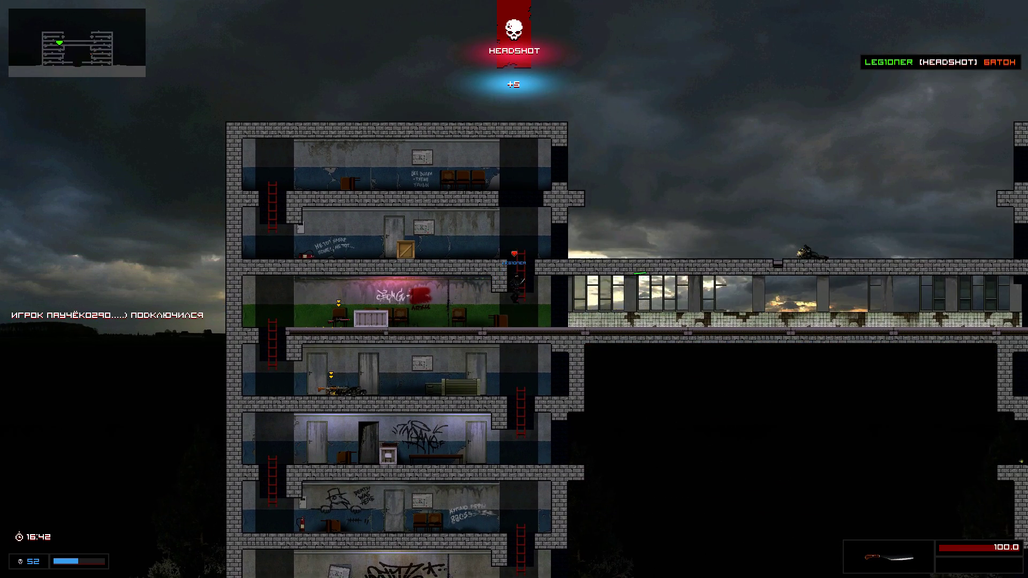
key("w")
key("d")
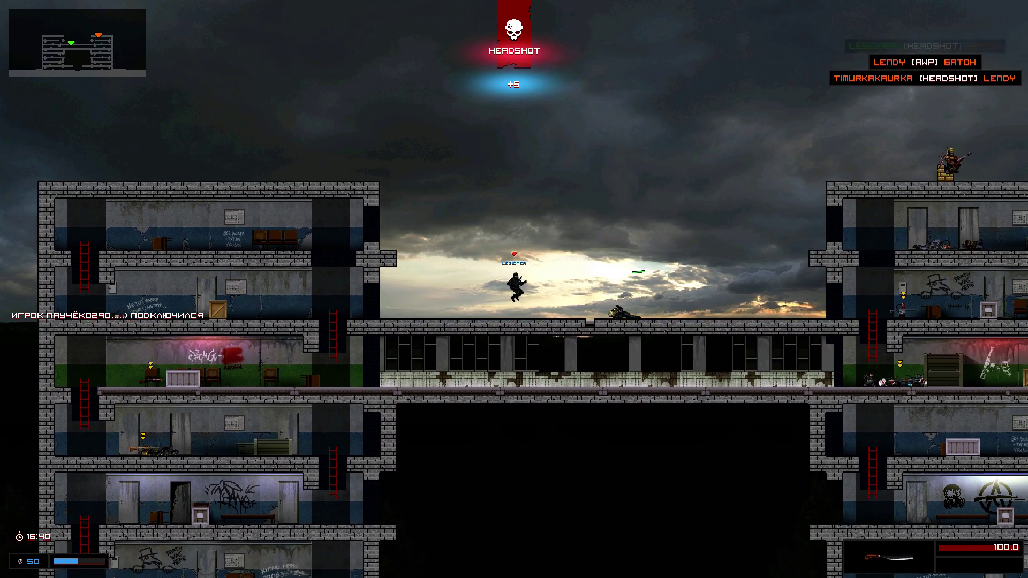
key("d")
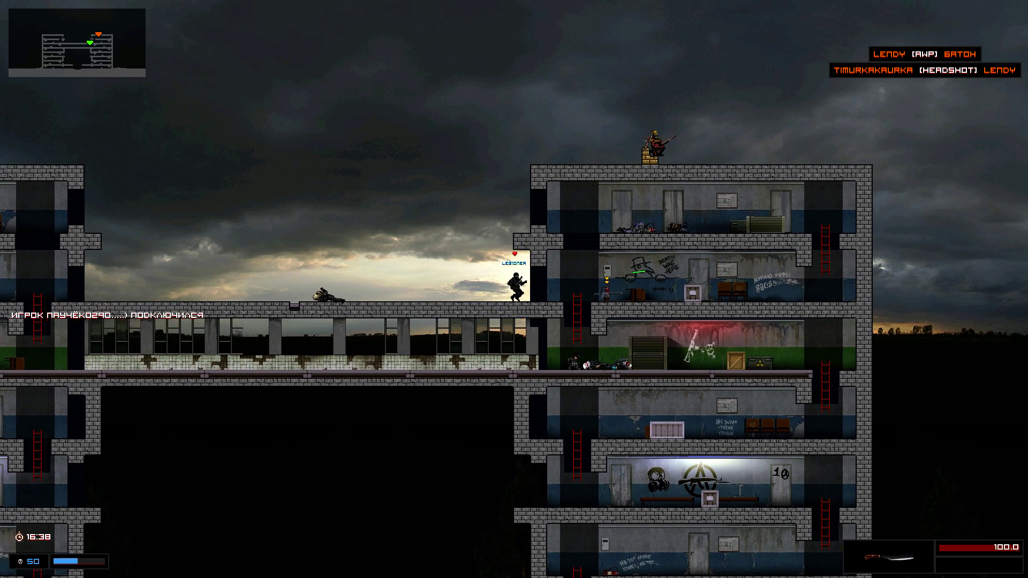
key("d")
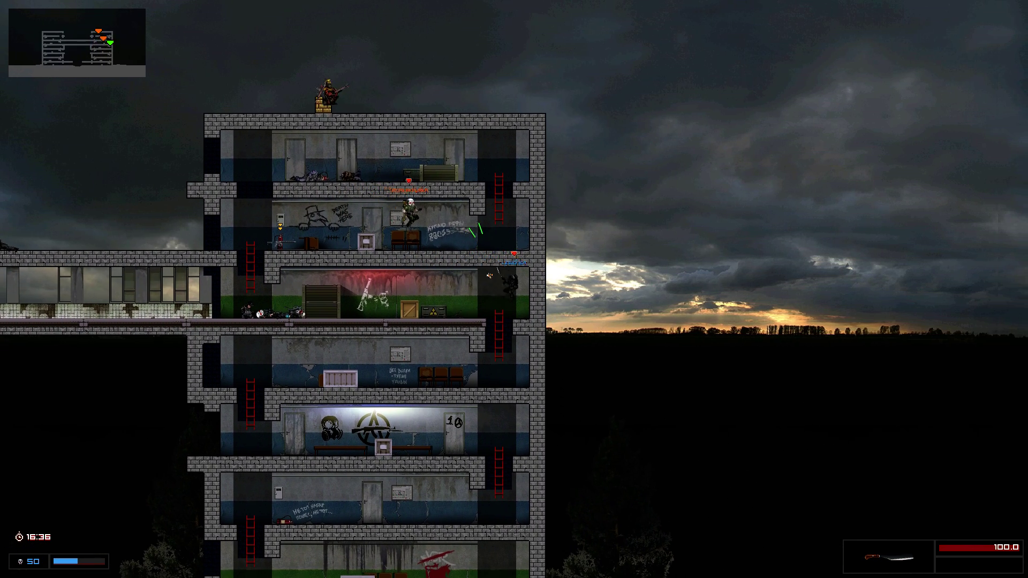
key("s")
Step: Drop to ground level through the pit into the tiled ground-floor room
key("a")
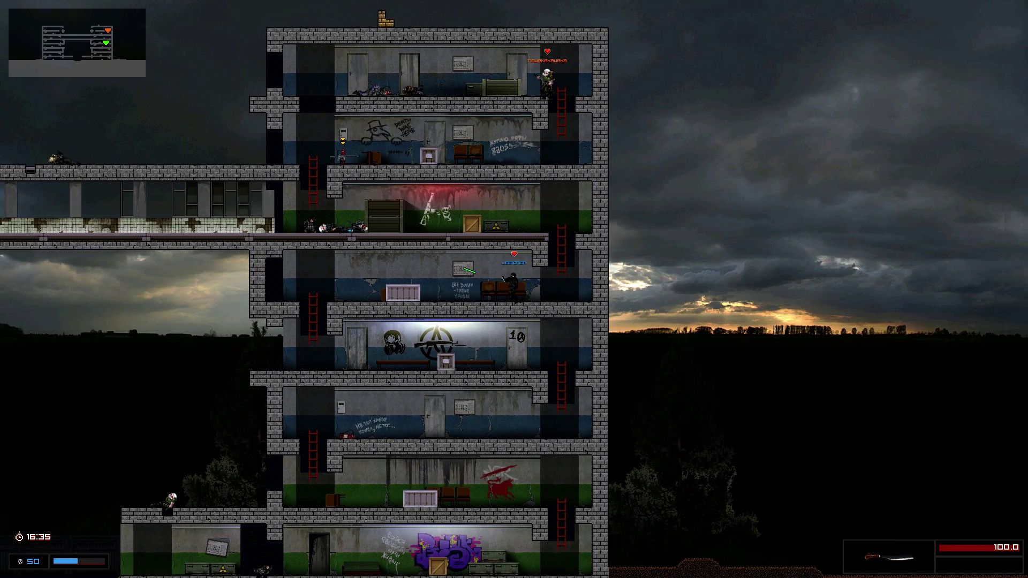
key("a")
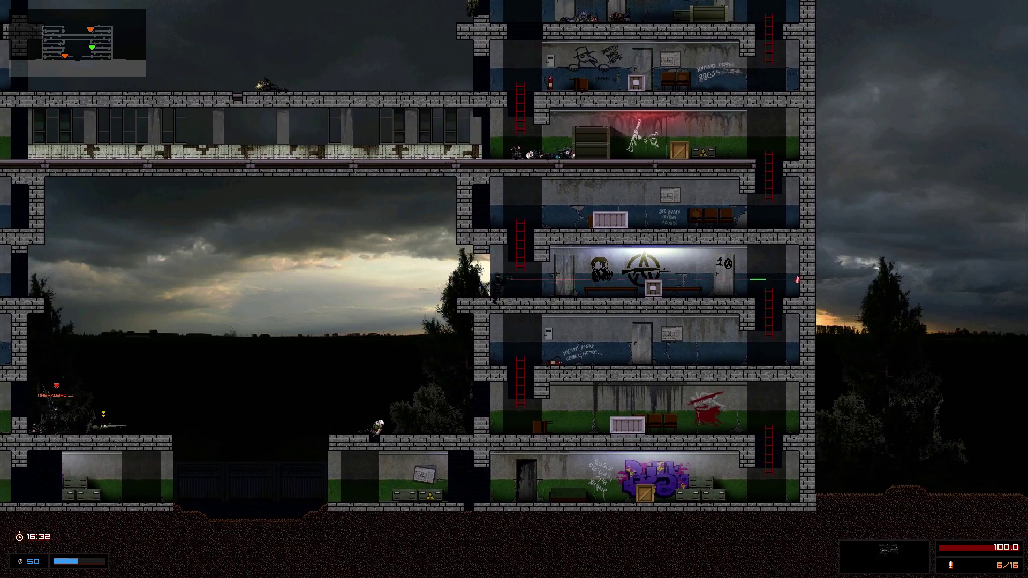
key("a")
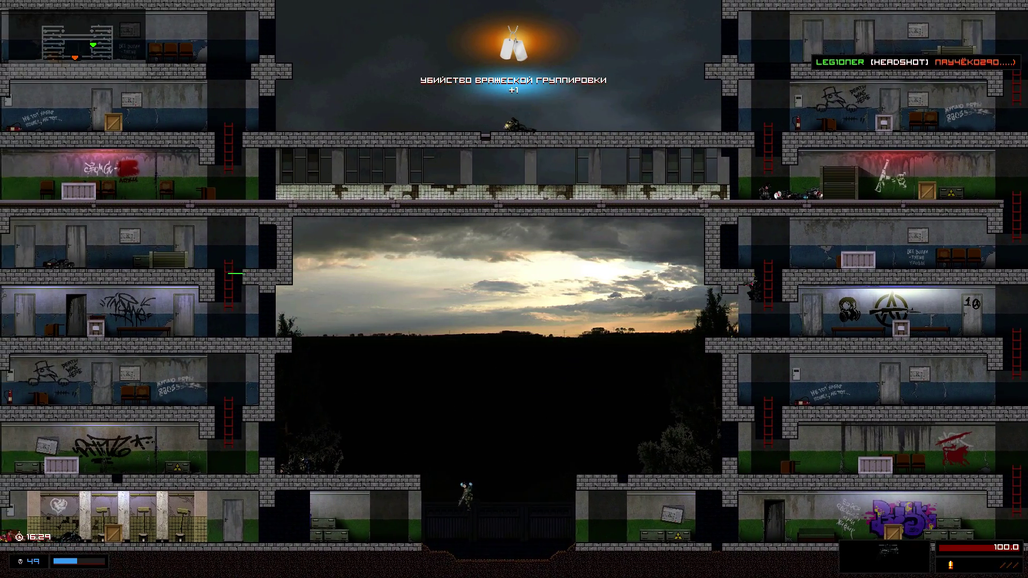
key("a")
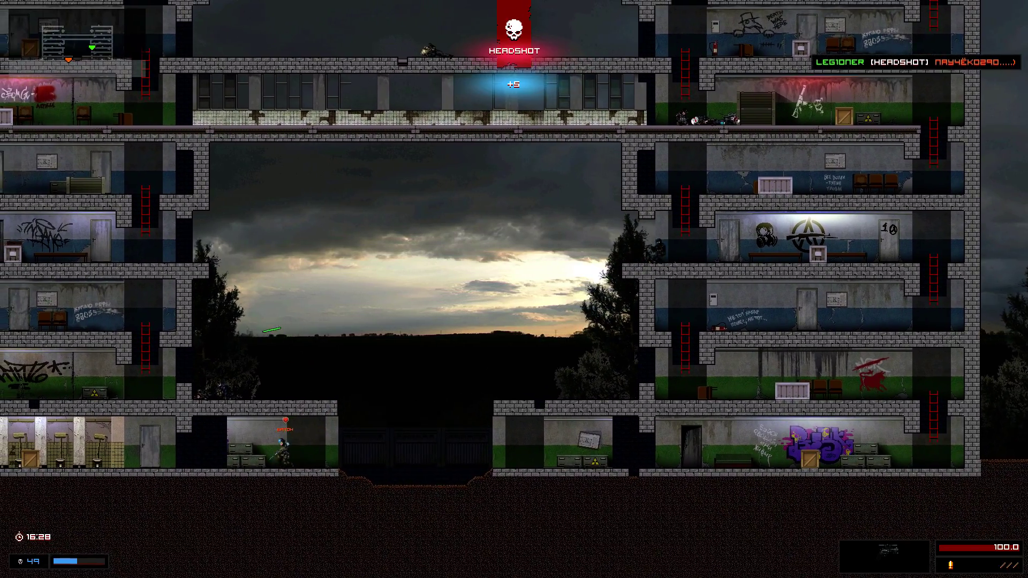
key("a")
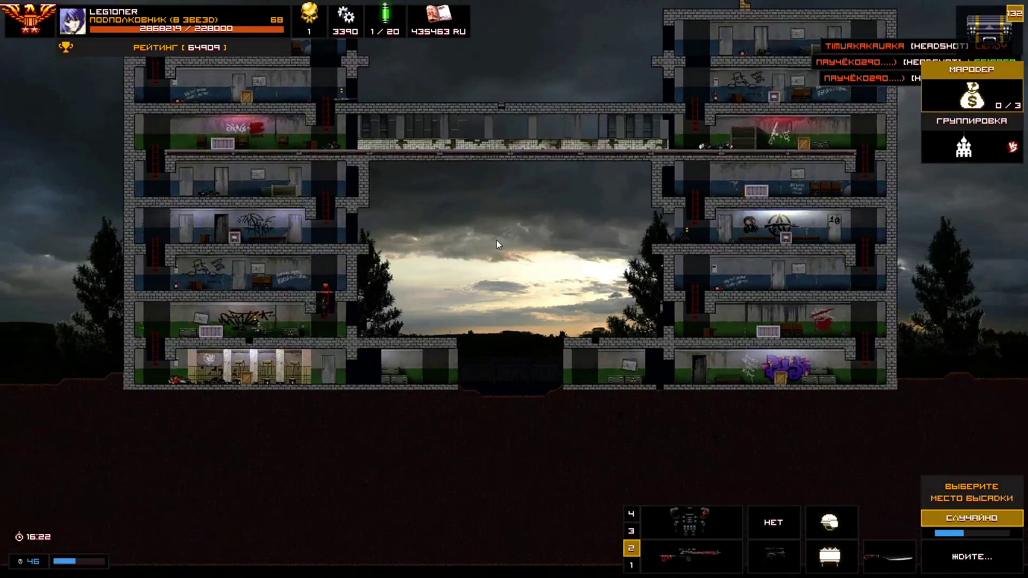
key("d")
Step: Climb two floors, switching from claymore mine to rifle, and reach the ladder
key("w")
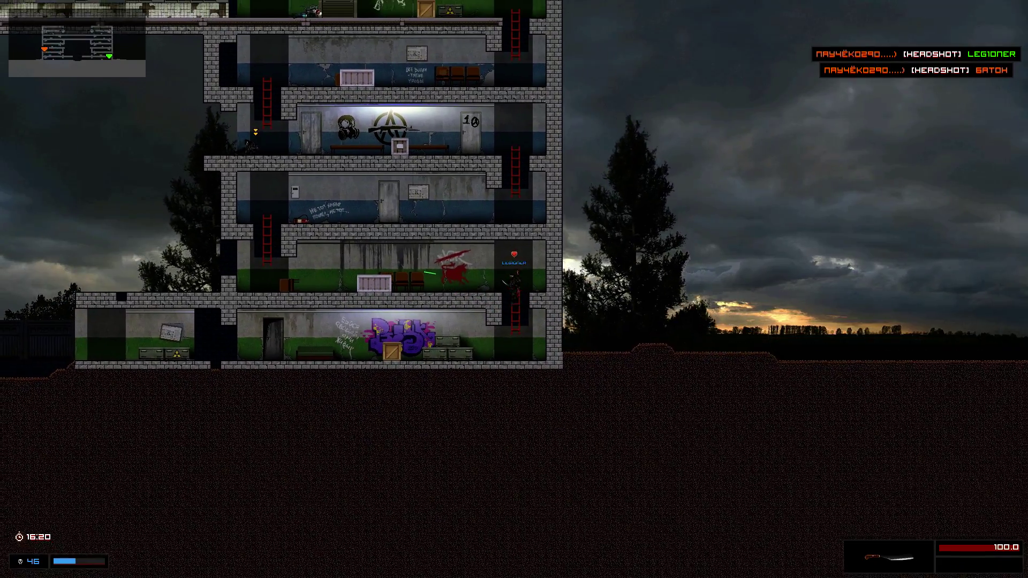
key("a")
key("w")
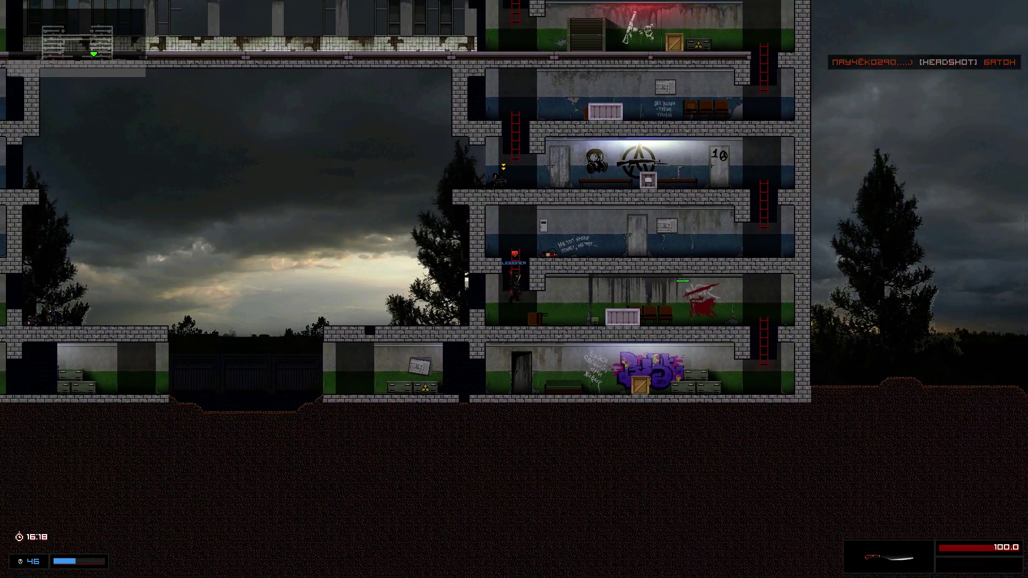
key("1")
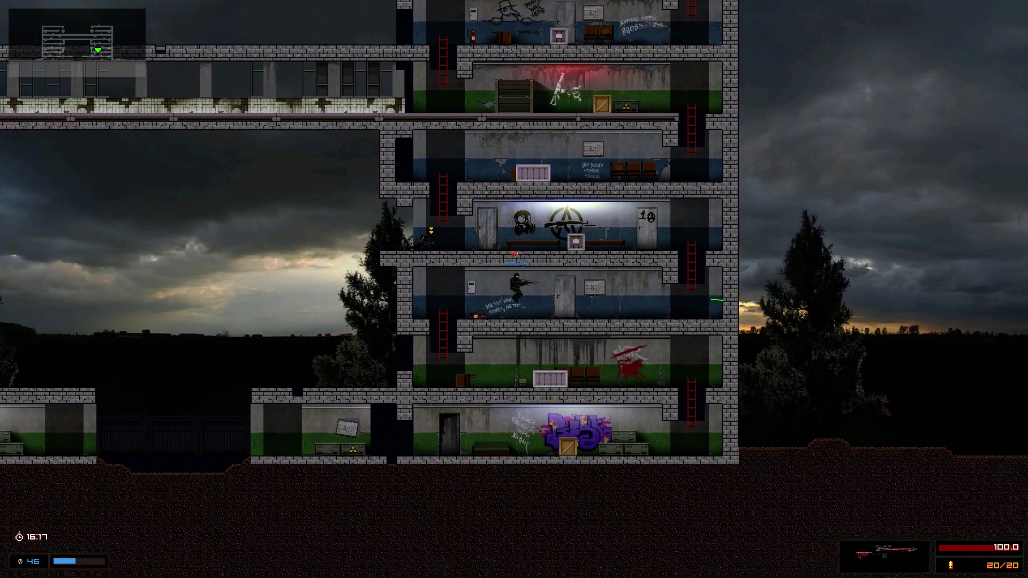
key("d")
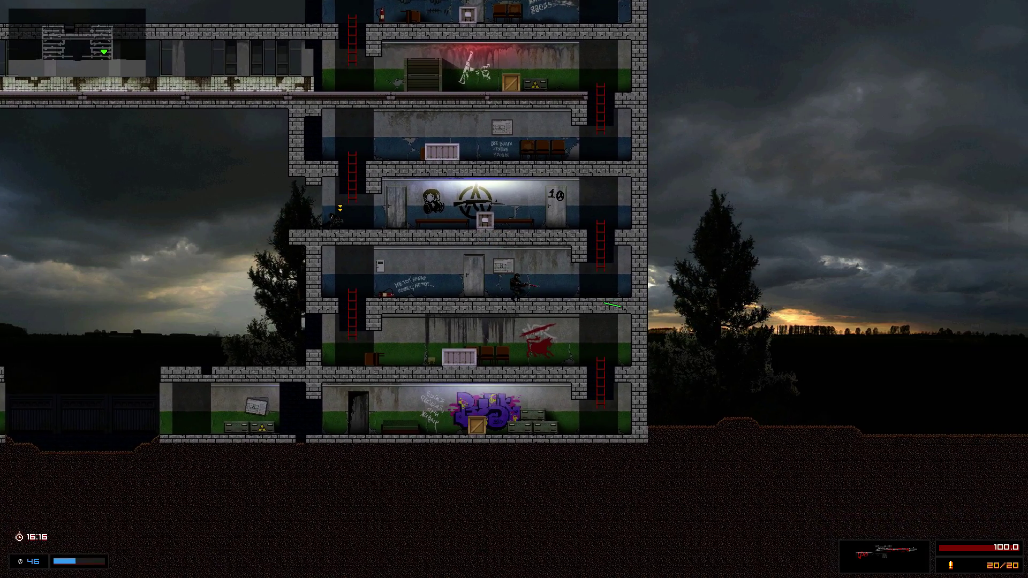
key("w")
key("w")
Step: Gun down enemies across the building with the M14, including a longshot
key("1")
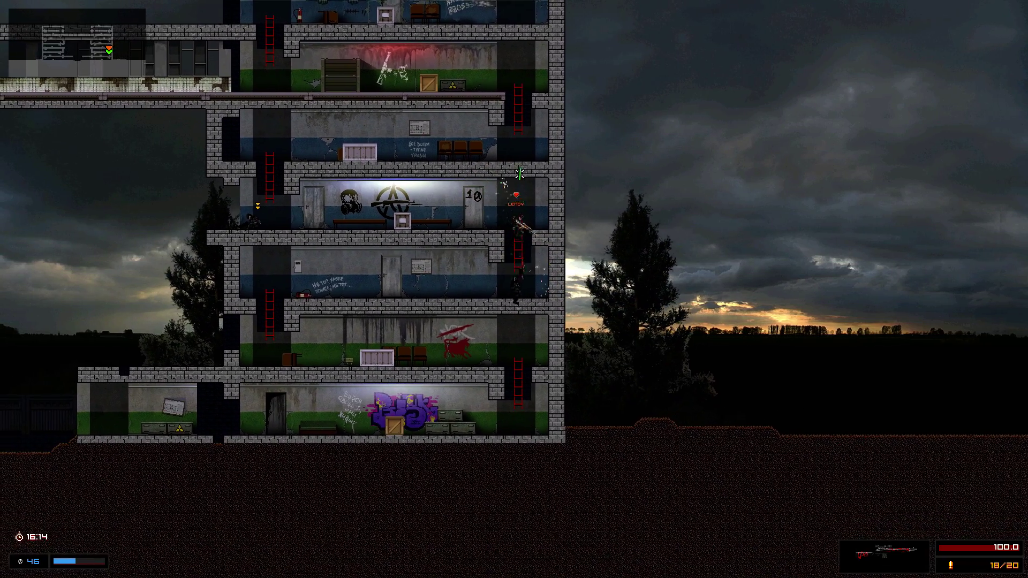
left_click(222, 271)
key("a")
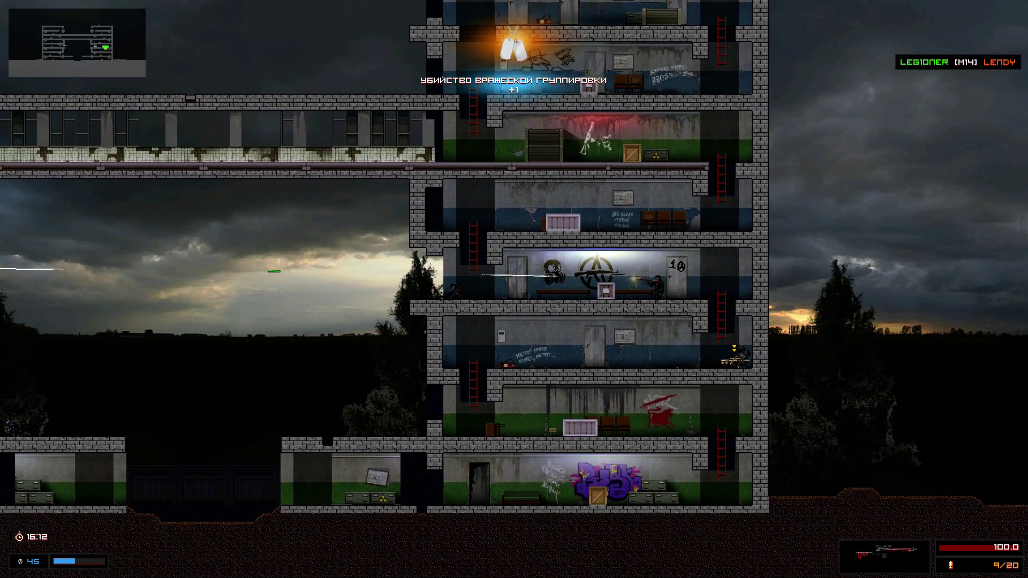
left_click(273, 276)
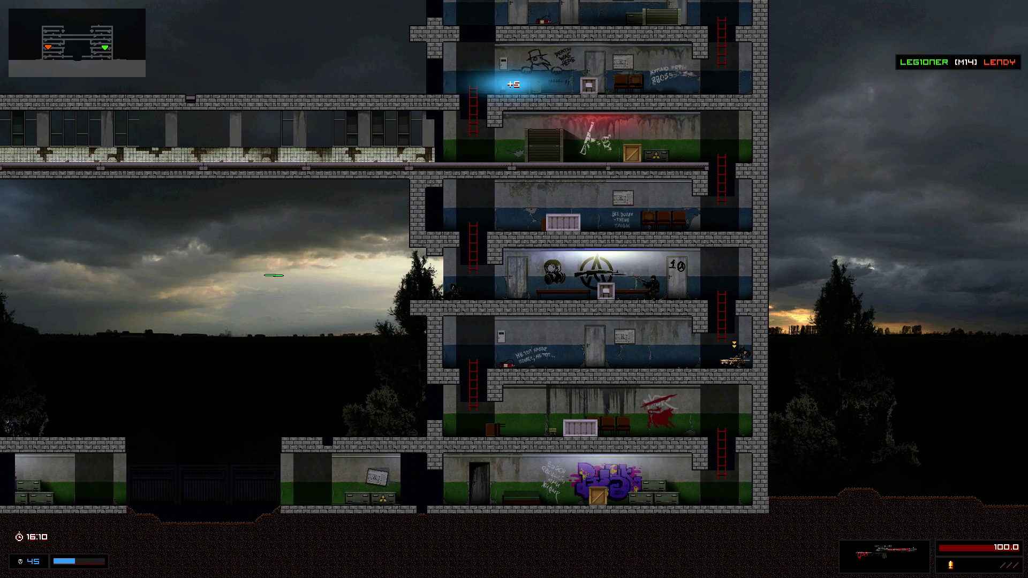
left_click(273, 271)
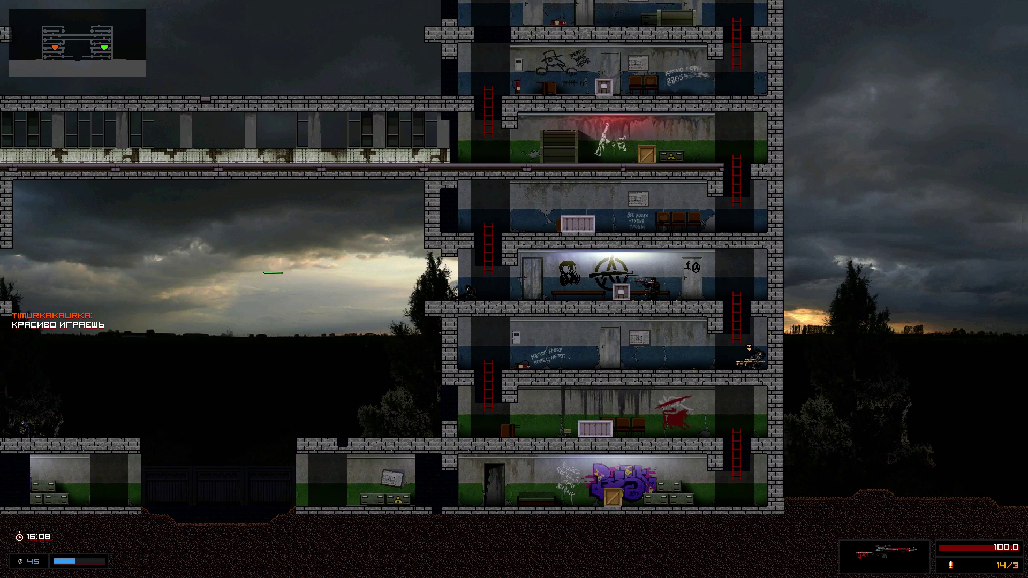
left_click(273, 273)
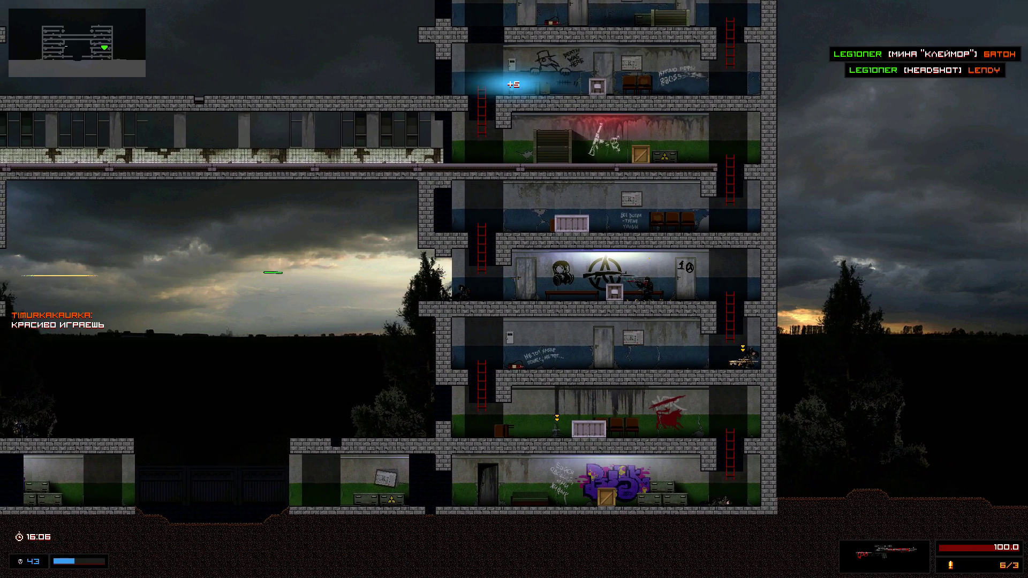
left_click(274, 272)
Step: Climb the ladder to the next floor, swapping between knife and rifle
key("d")
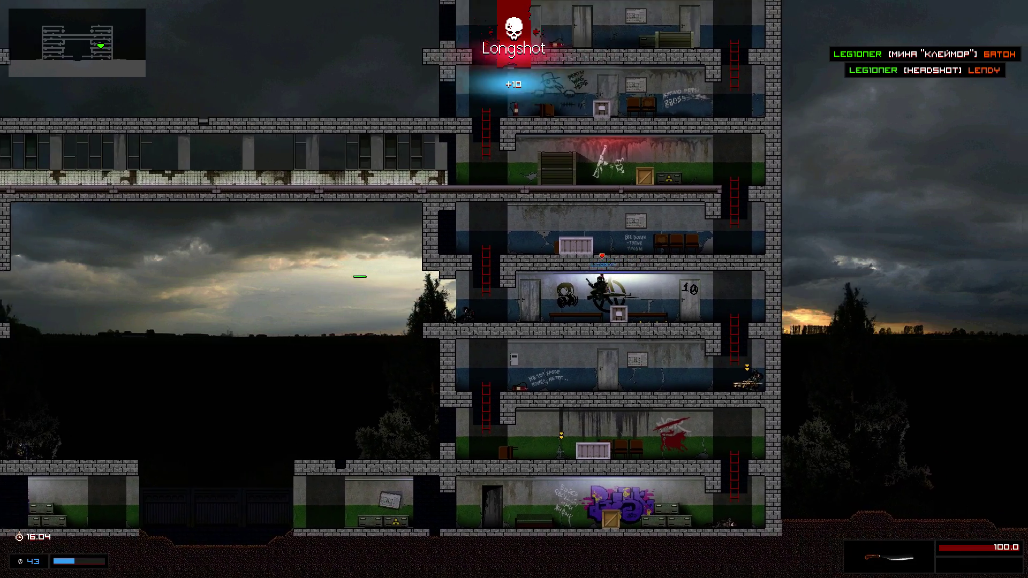
key("w")
key("3")
key("w")
key("1")
Step: Climb to the green floor and walk left along it with the knife
key("d")
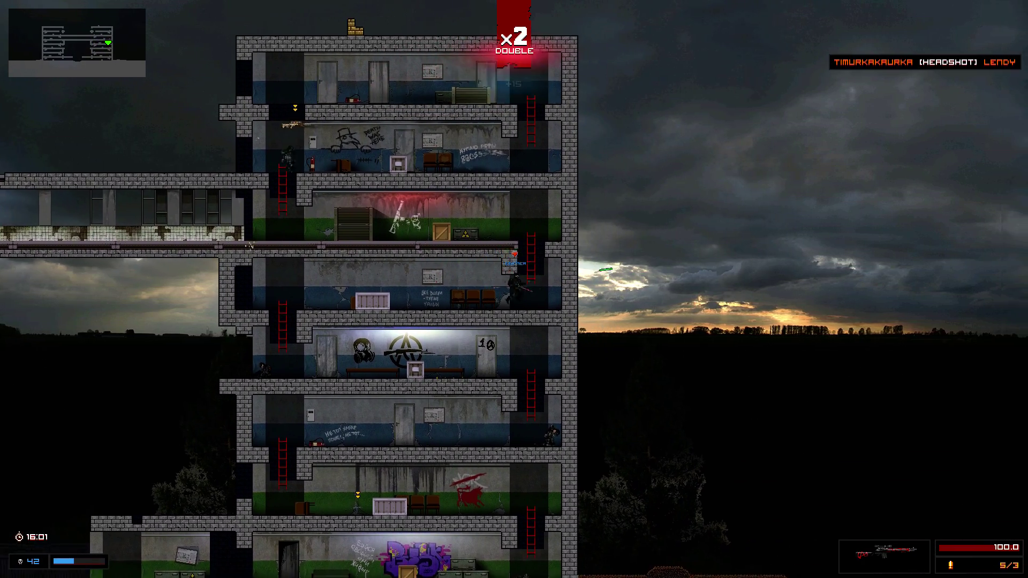
key("w")
key("a")
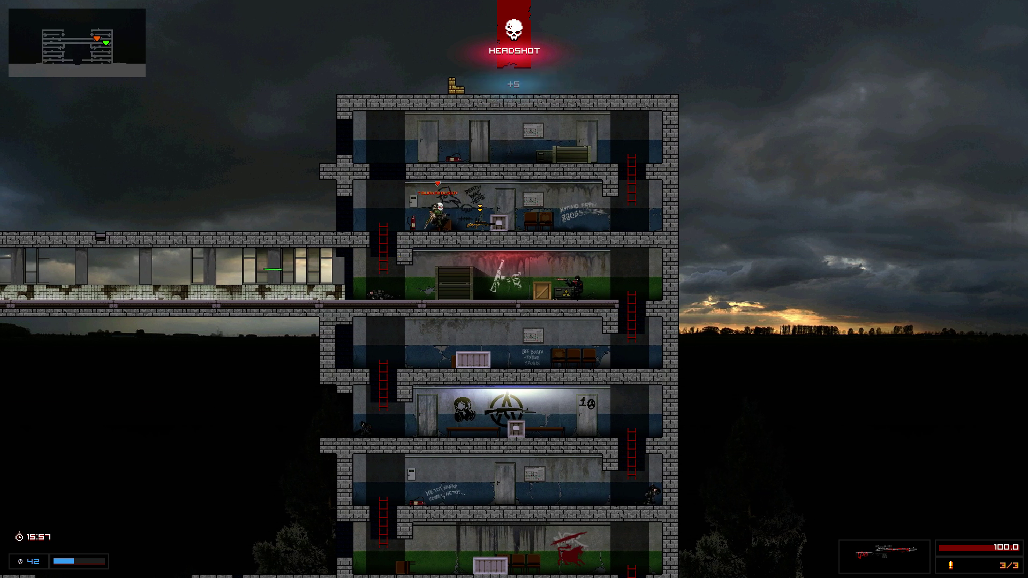
key("a")
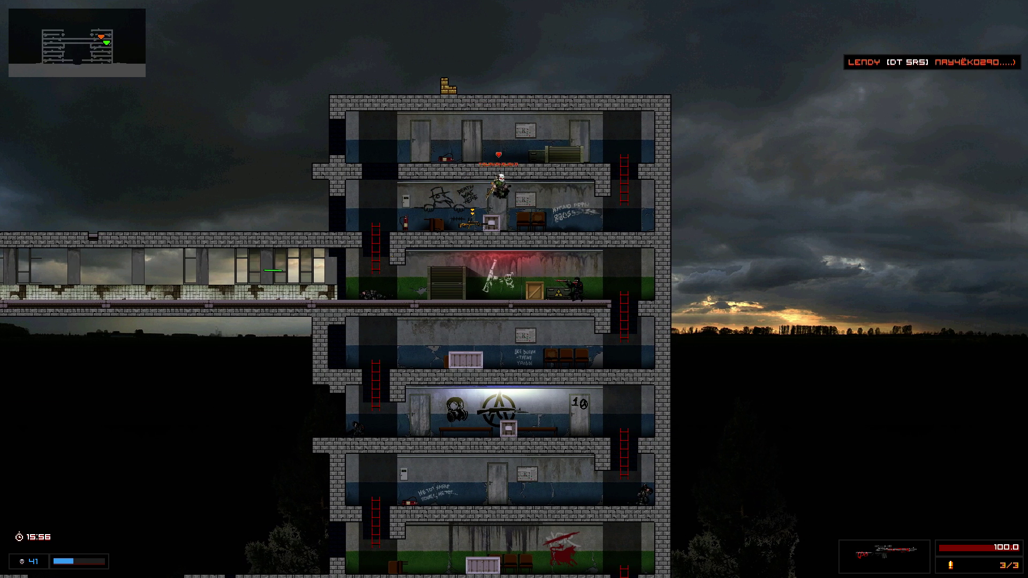
key("3")
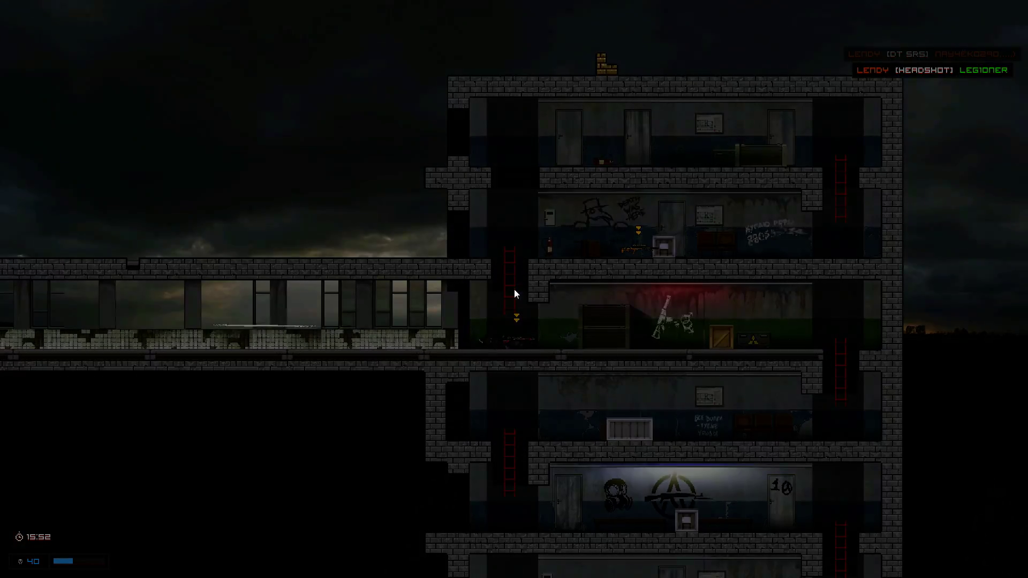
Step: Climb two floors with the rifle, firing at enemies along the way
key("1")
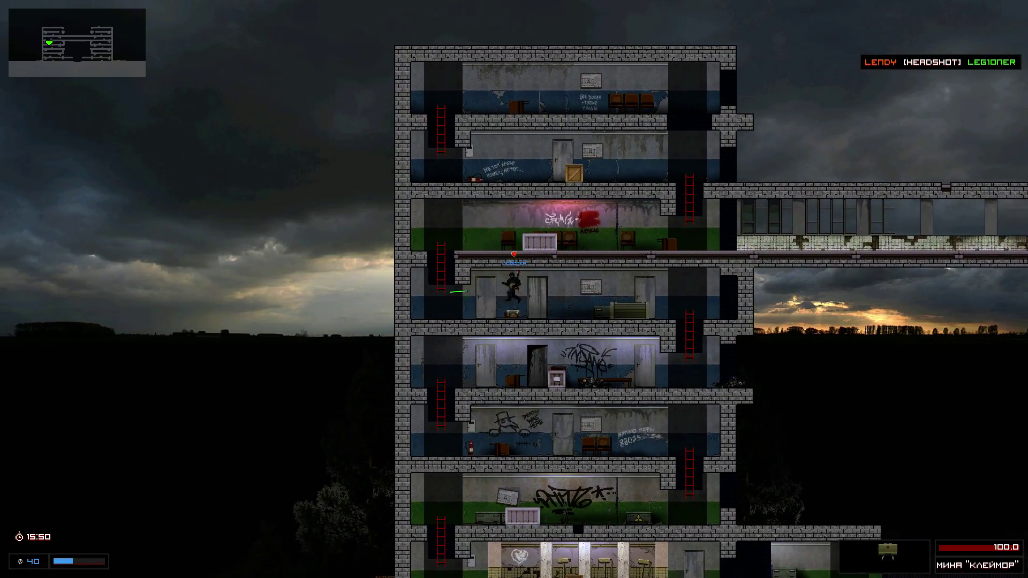
key("a")
key("w")
key("d")
left_click(667, 278)
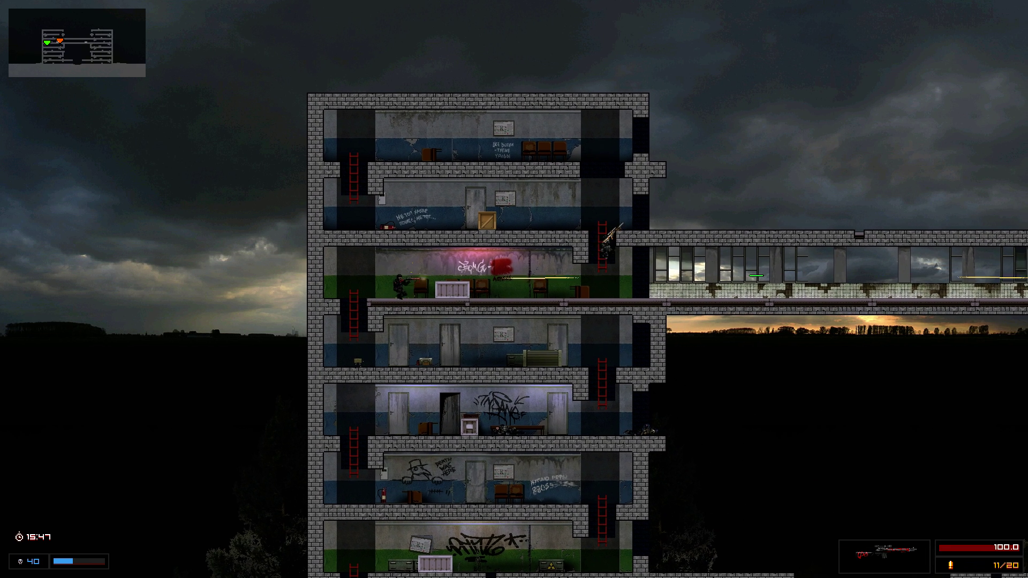
key("w")
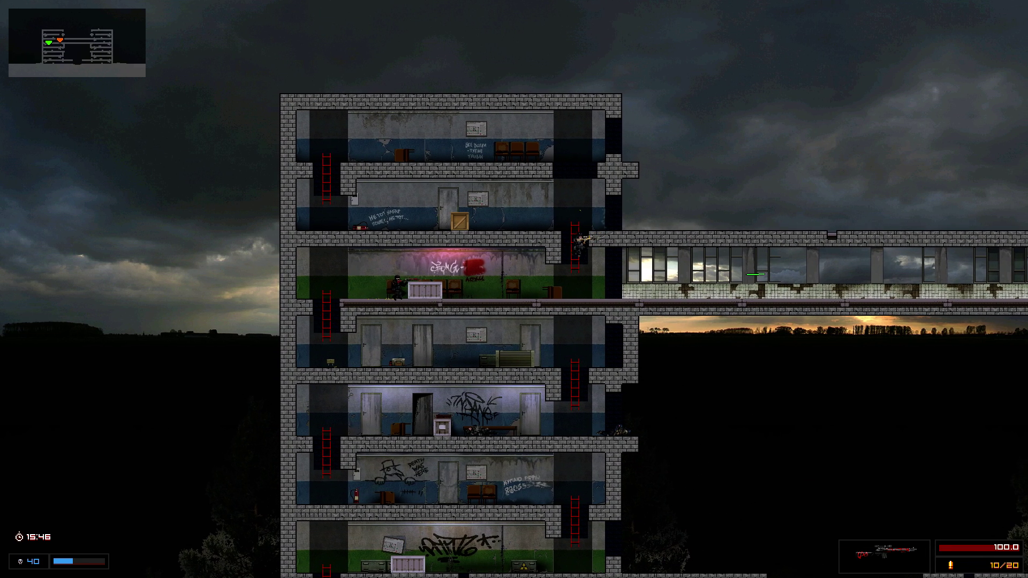
left_click(803, 201)
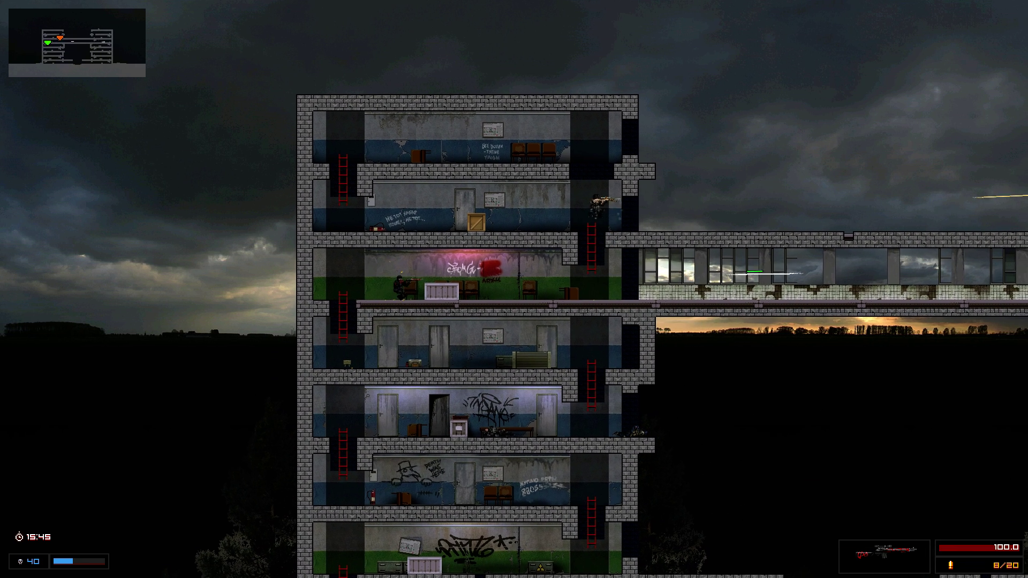
Step: Reload the M14 and shoot at the enemy across the bridge
key("r")
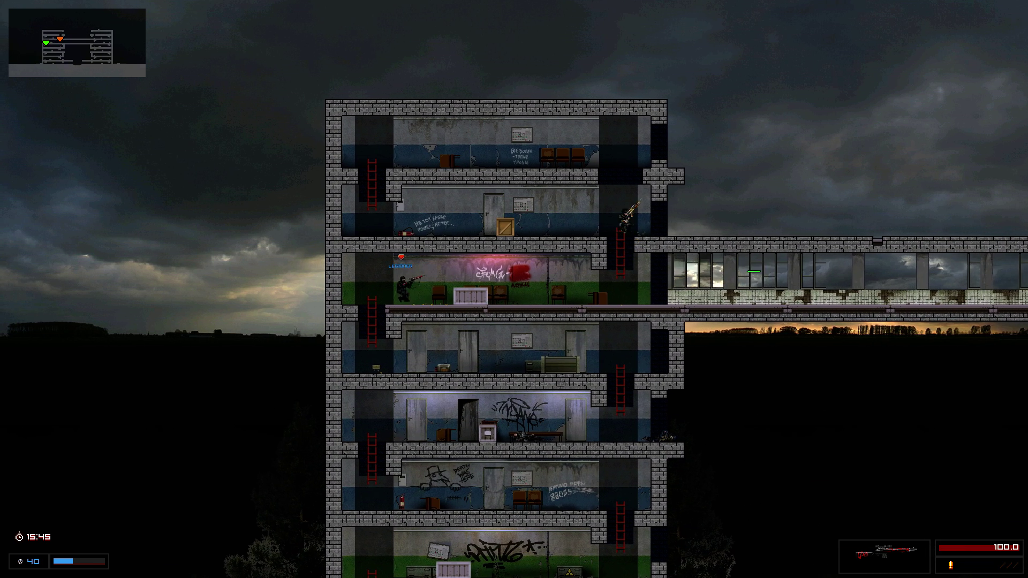
key("s")
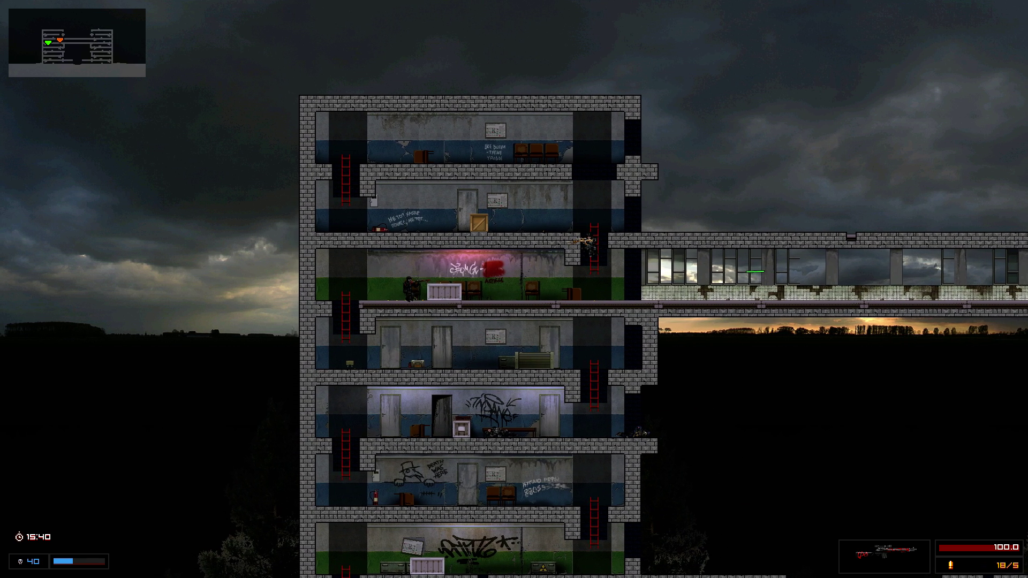
left_click(755, 271)
key("d")
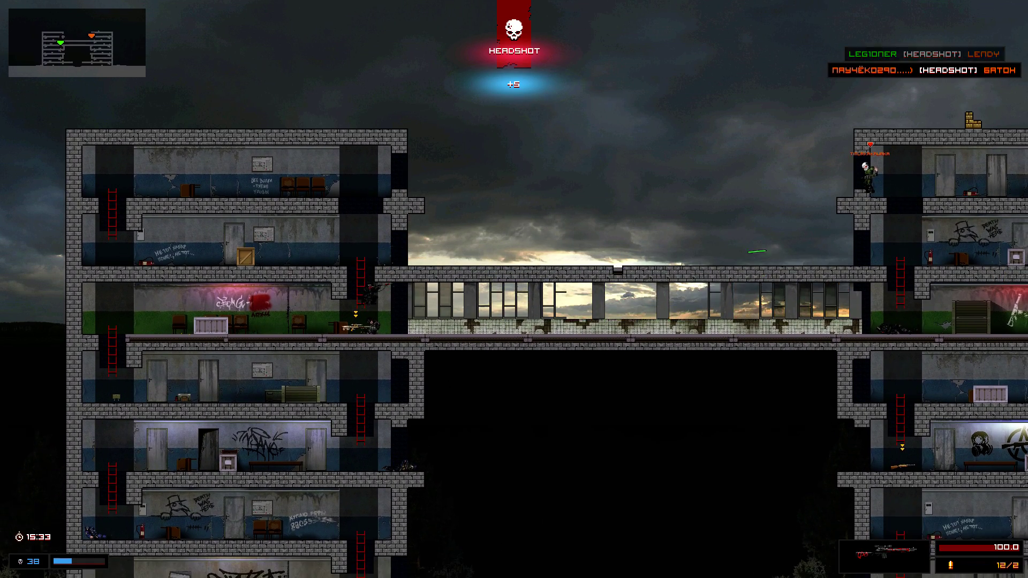
left_click(752, 237)
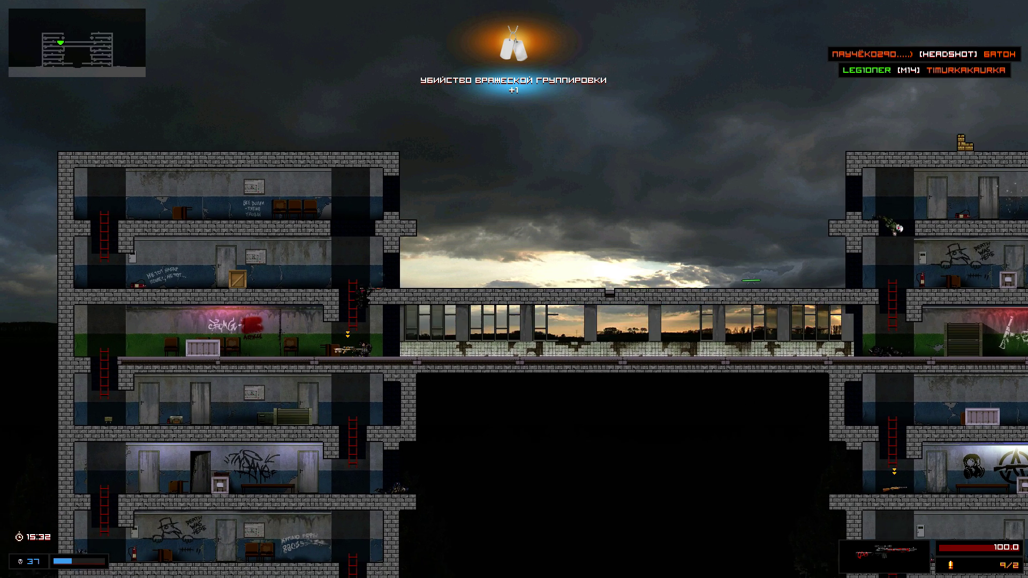
key("r")
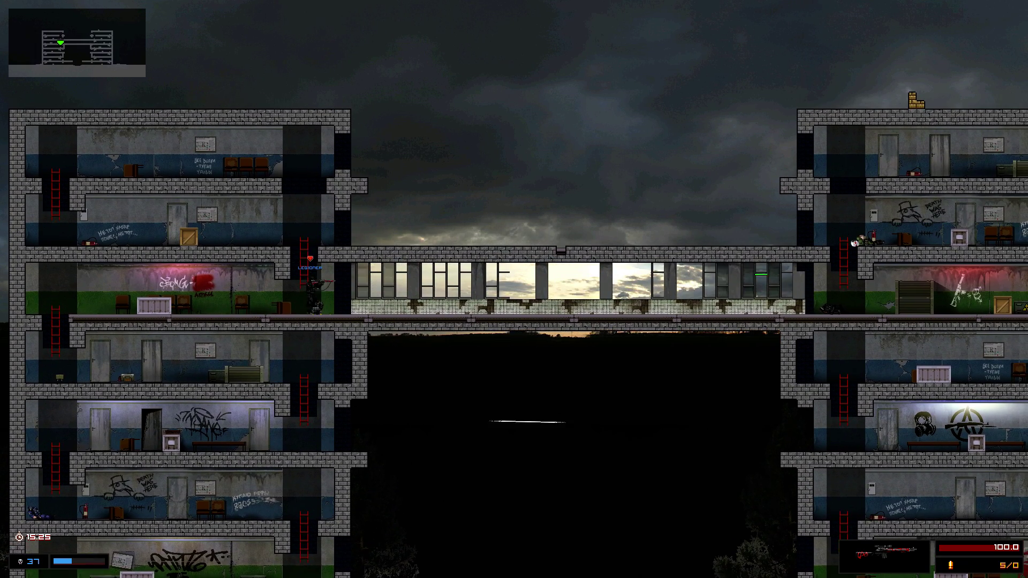
Step: Fire at an enemy while climbing, then drop a floor with the rifle ready
left_click(754, 269)
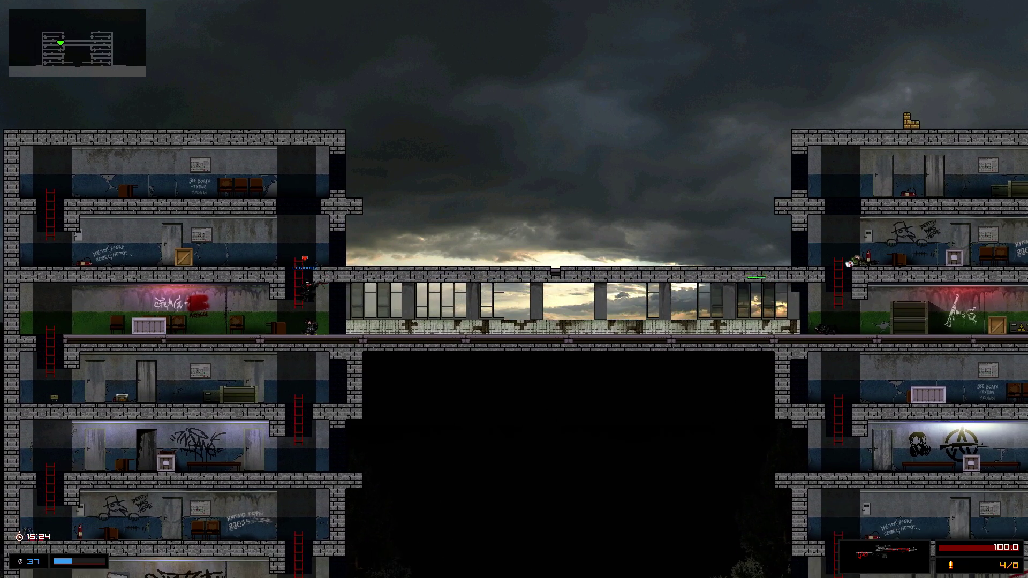
key("3")
key("d")
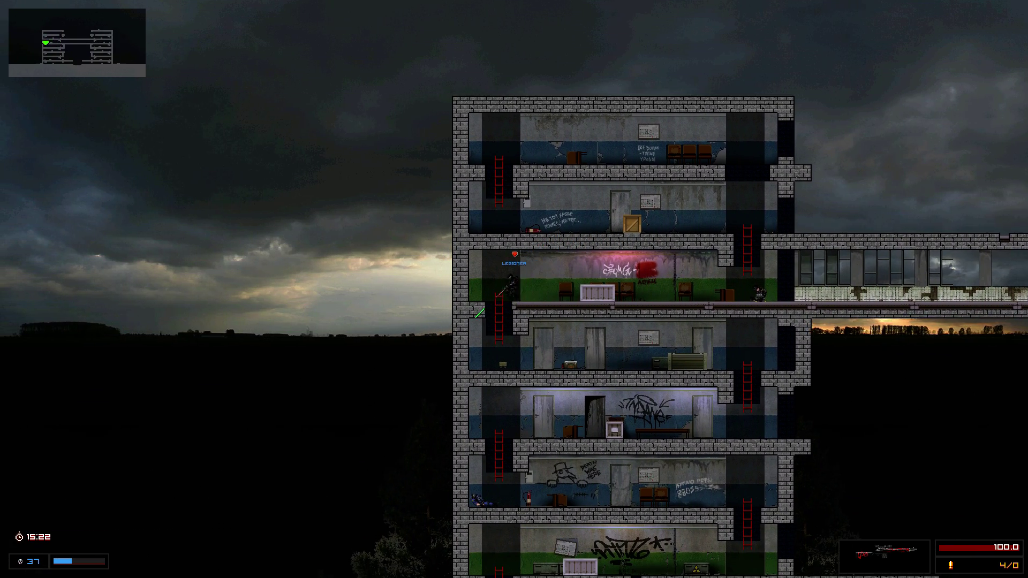
key("1")
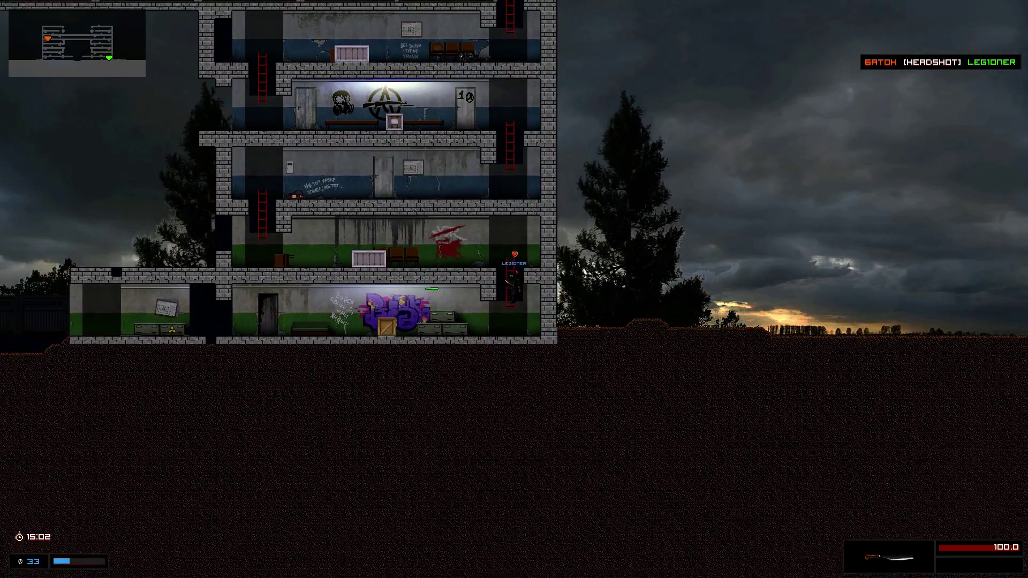
Step: Climb out of the graffiti room, cycling claymore mine and knife
key("a")
key("4")
key("w")
key("d")
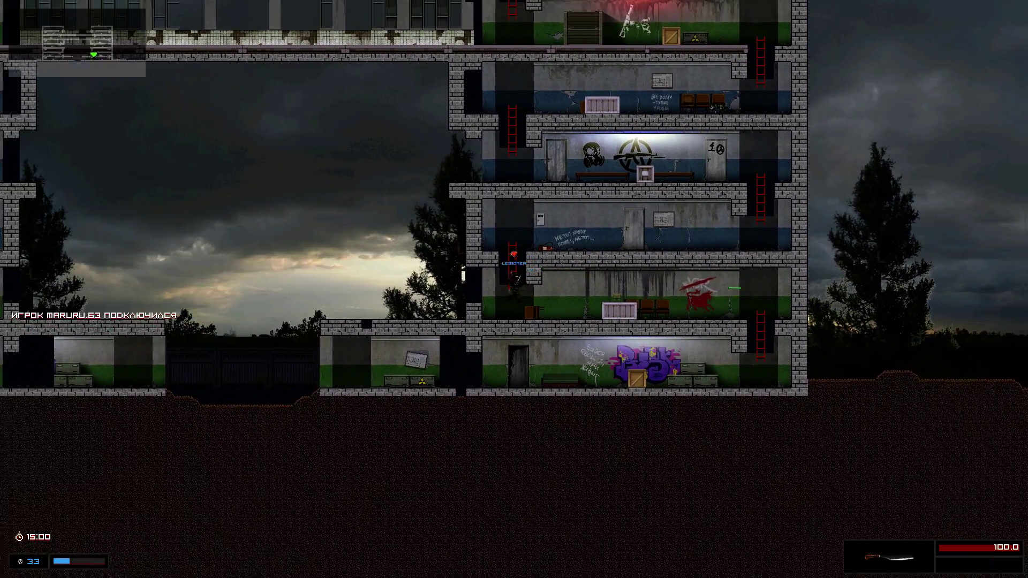
key("3")
key("w")
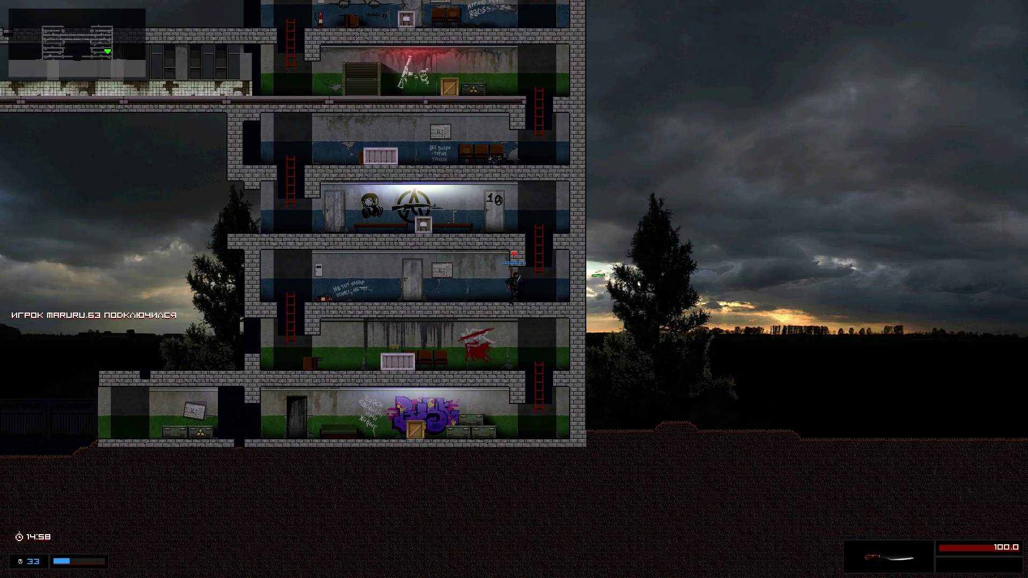
Step: Climb through the anarchy-symbol room to the green floor and shoot an enemy
key("a")
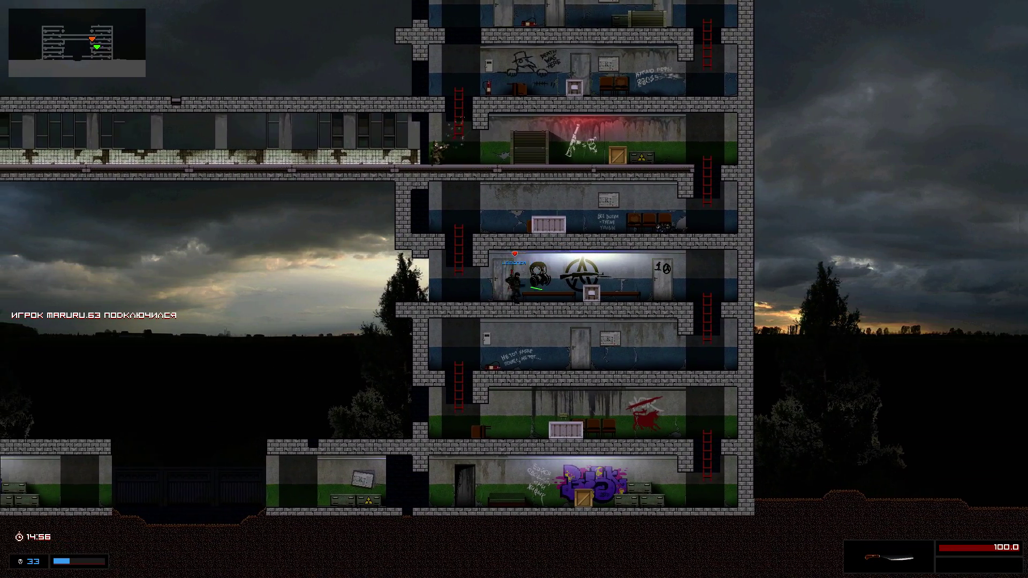
key("w")
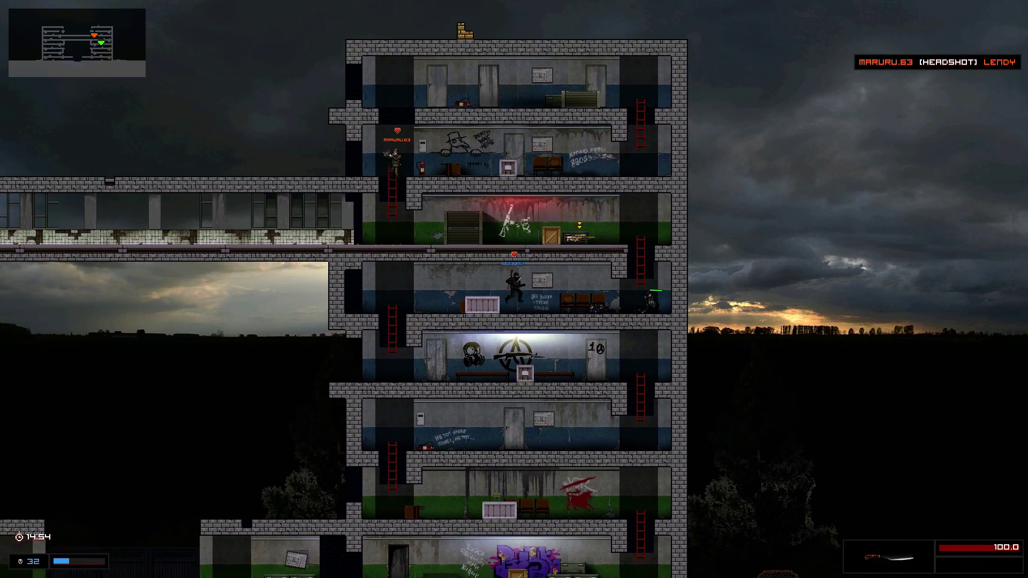
key("w")
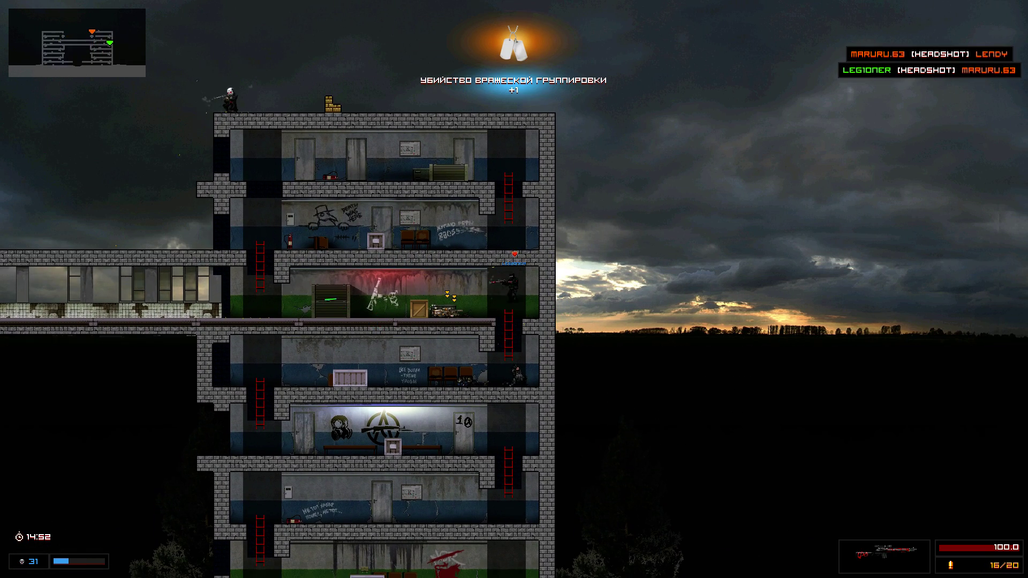
key("a")
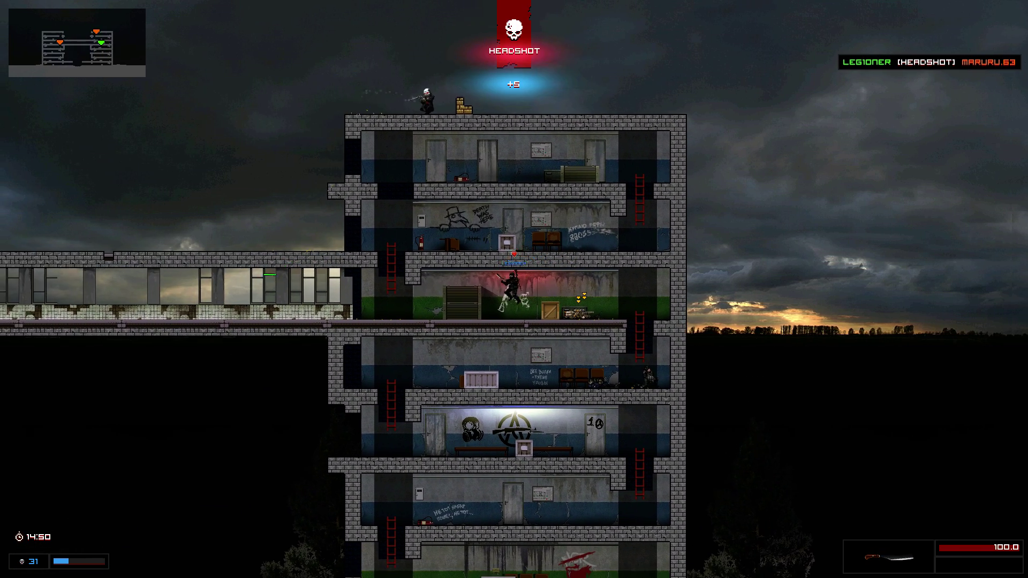
key("a")
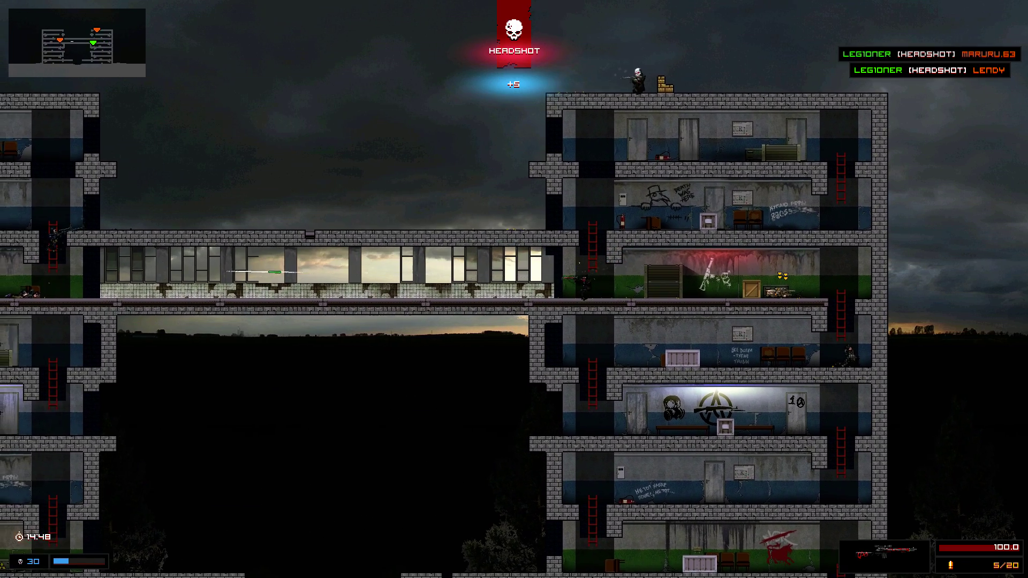
left_click(275, 263)
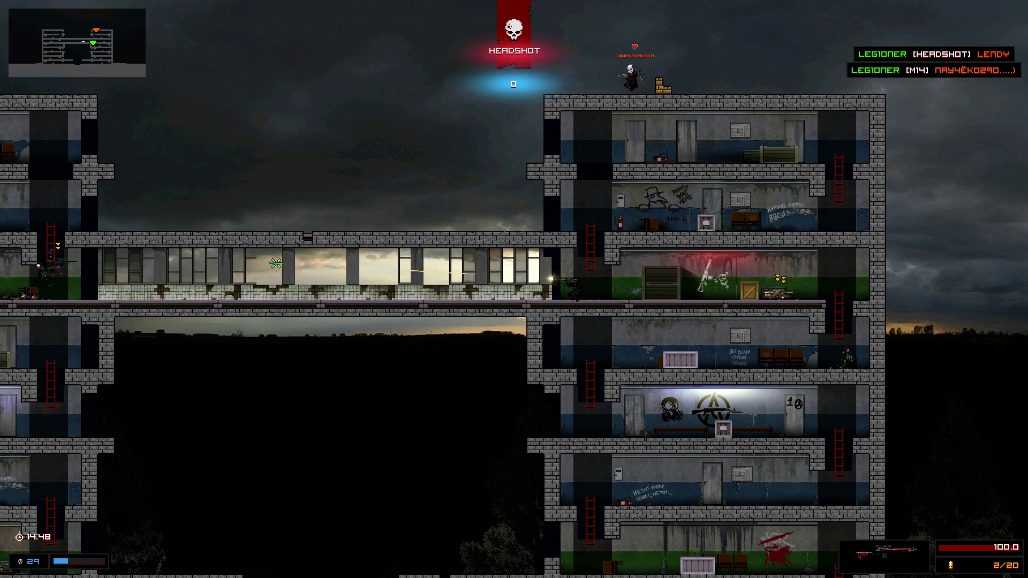
Step: Climb to the rooftop and shoot enemies on the right rooftop, including an airborne one
key("d")
key("w")
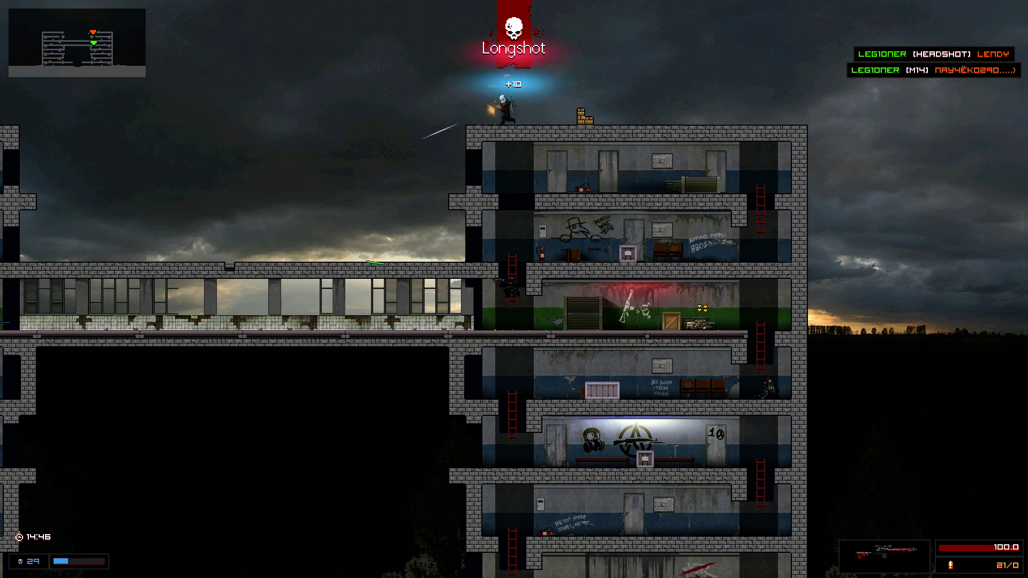
key("d")
left_click(201, 251)
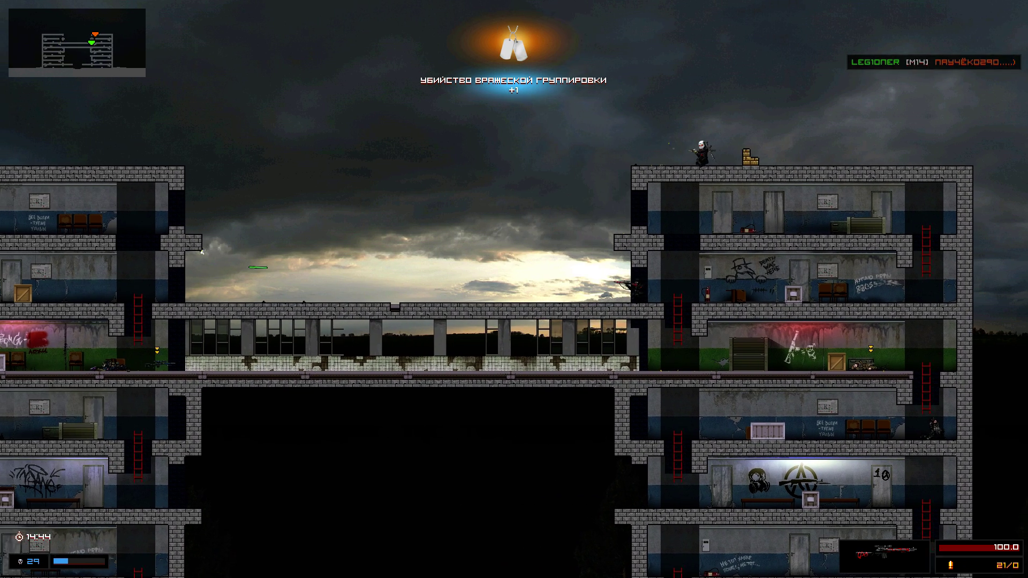
key("a")
left_click(634, 120)
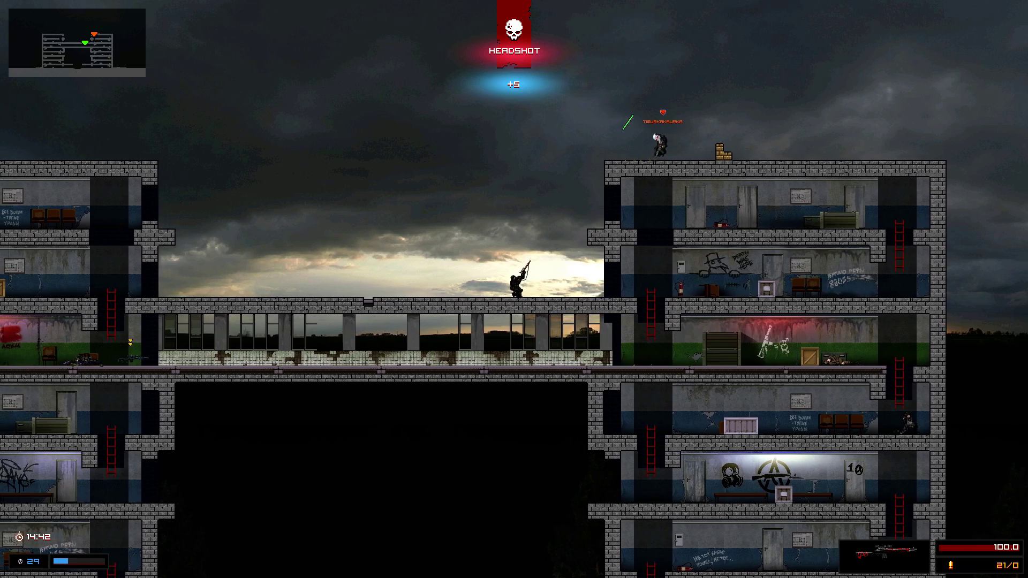
Step: Run left across the bridge, climb down a floor and fire at an enemy
key("a")
left_click(629, 120)
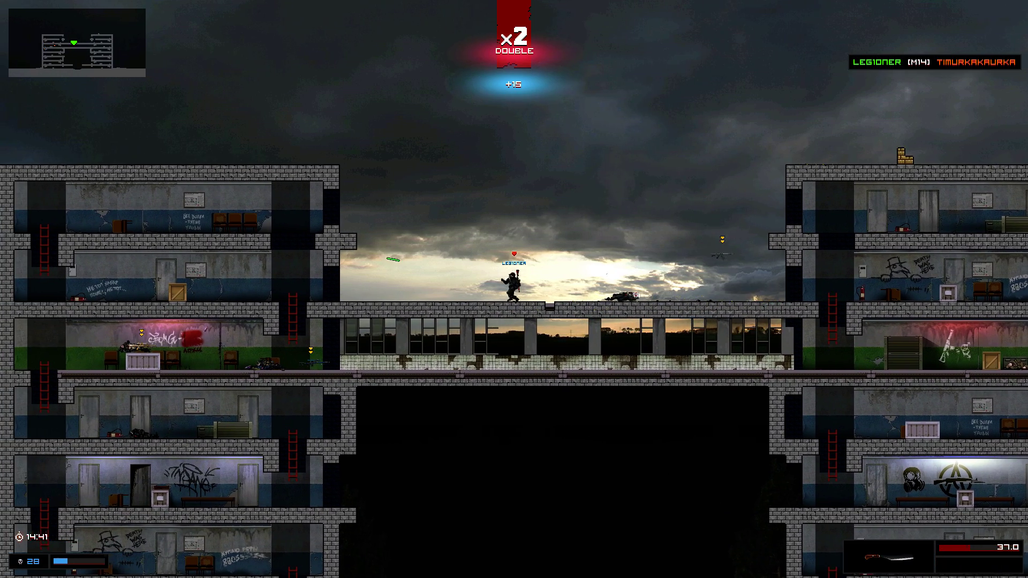
key("a")
key("1")
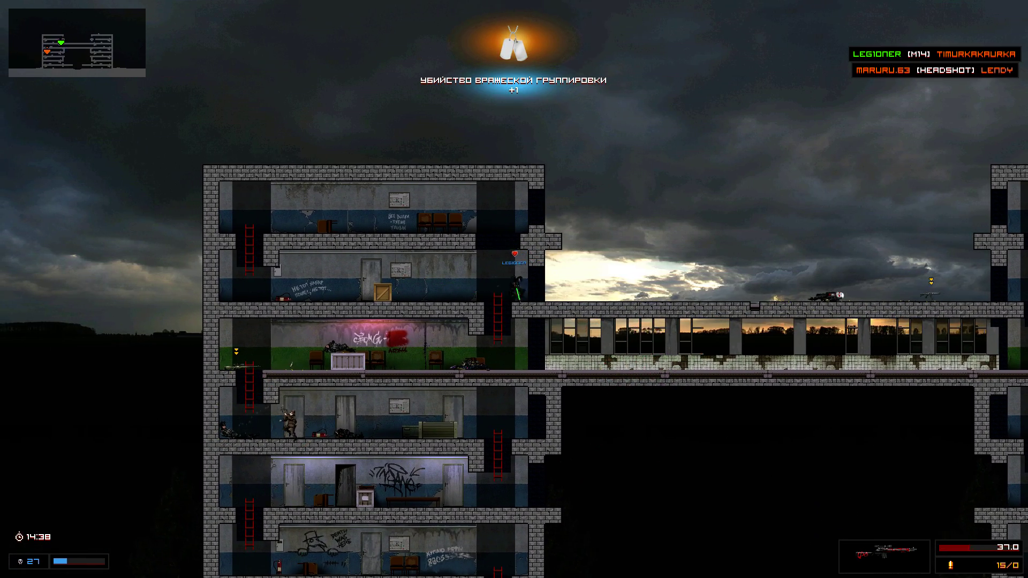
key("s")
key("a")
left_click(273, 271)
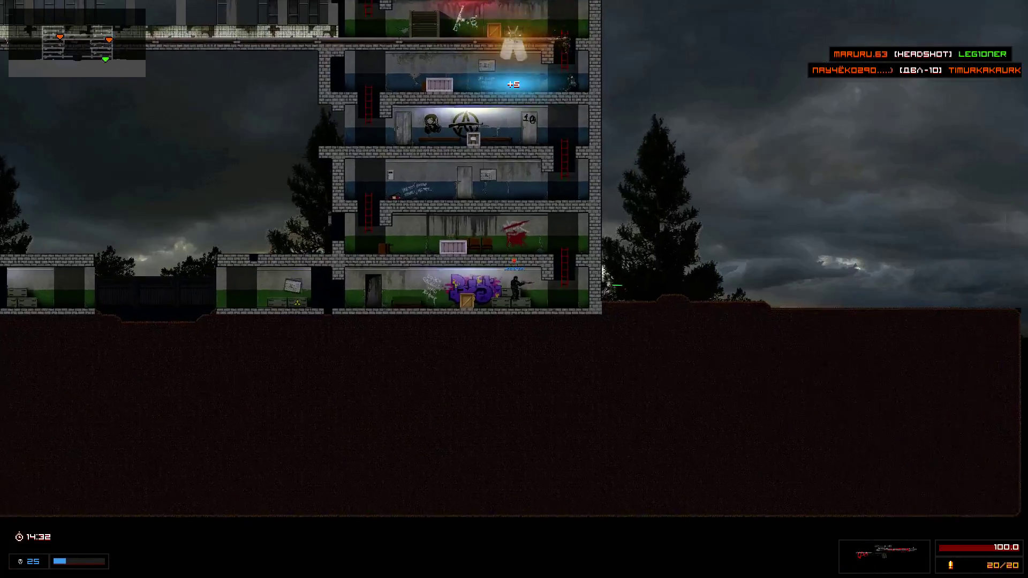
Step: Climb ladders and cross floors to move up through the tall building
key("a")
key("w")
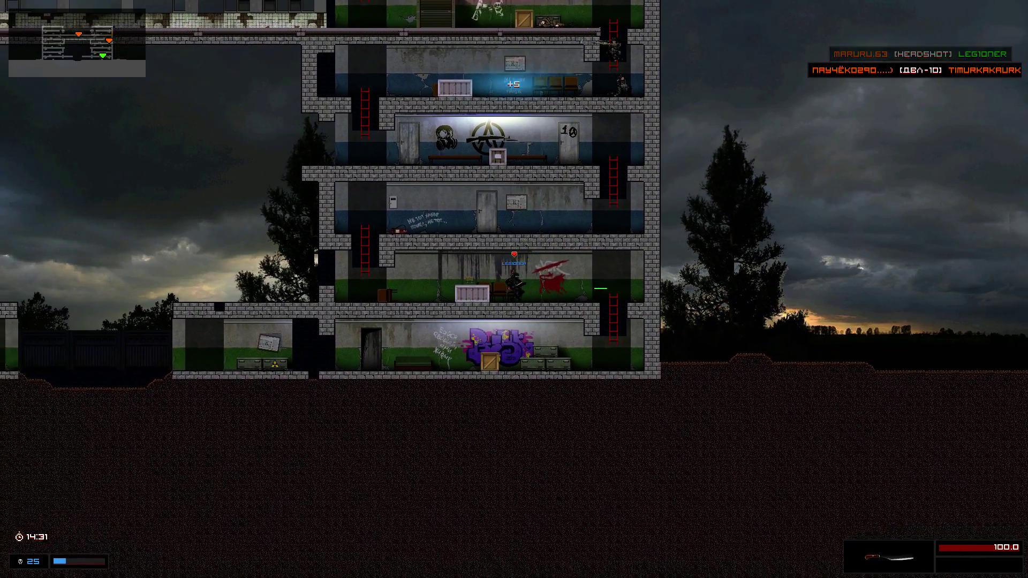
key("a")
key("w")
key("d")
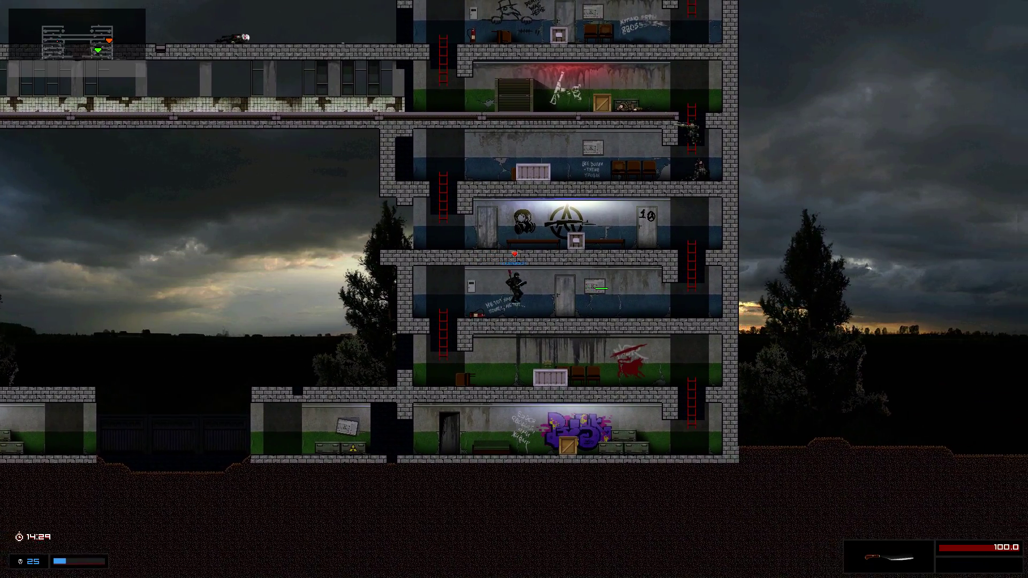
key("w")
key("d")
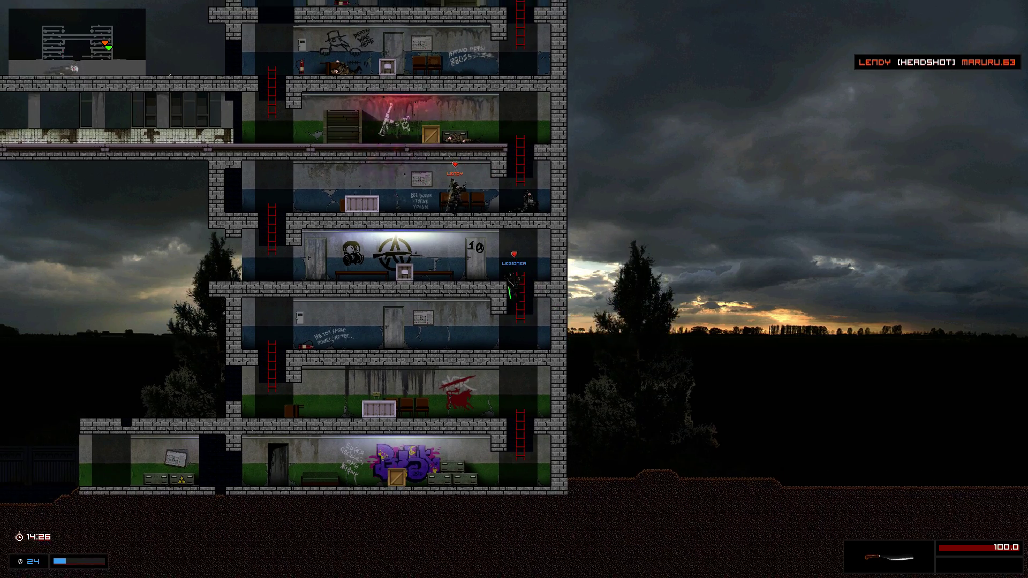
key("a")
key("1")
Step: Draw the rifle, climb the ladder, fire at an enemy and reload
key("w")
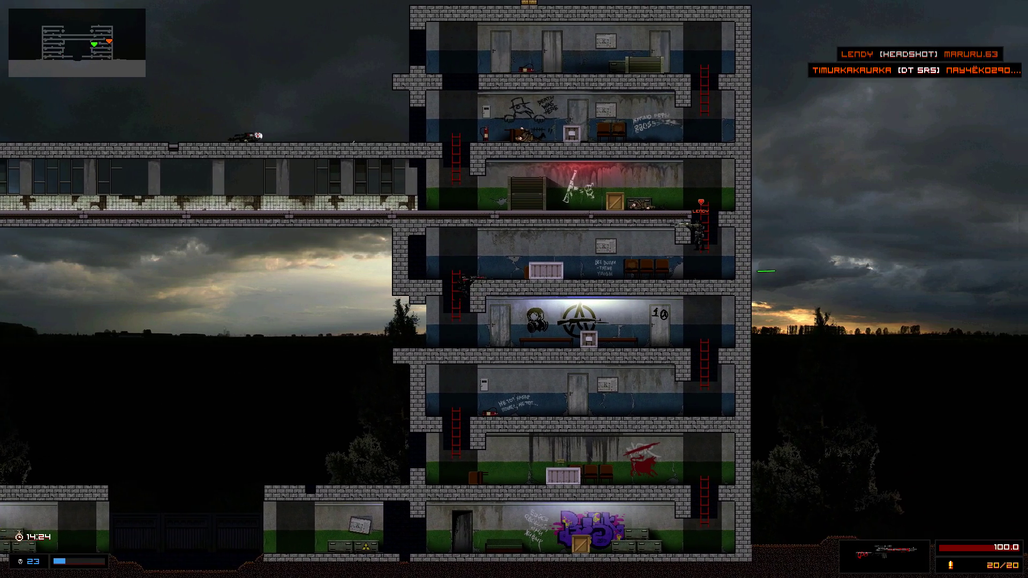
key("w")
left_click(755, 259)
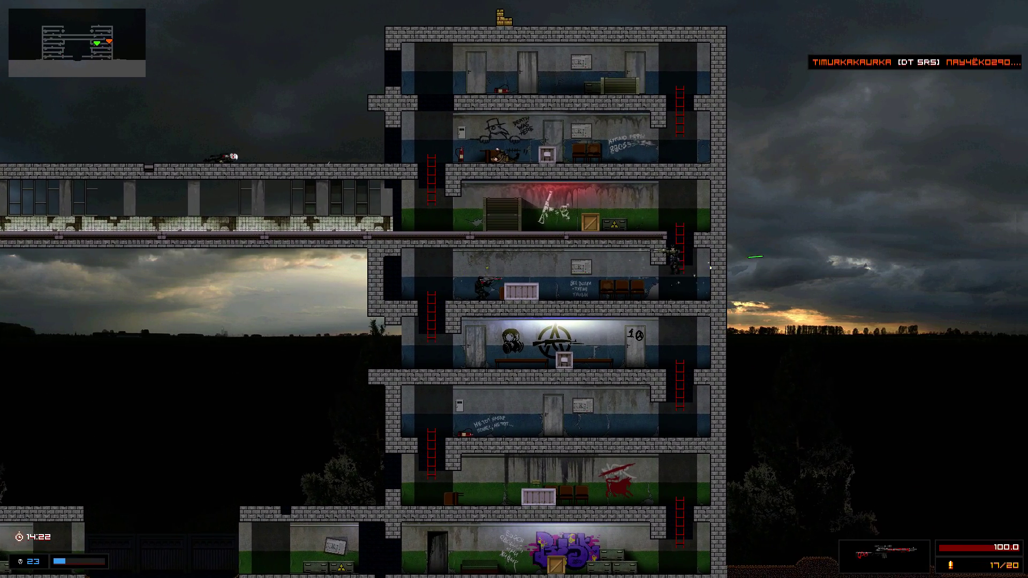
left_click(755, 258)
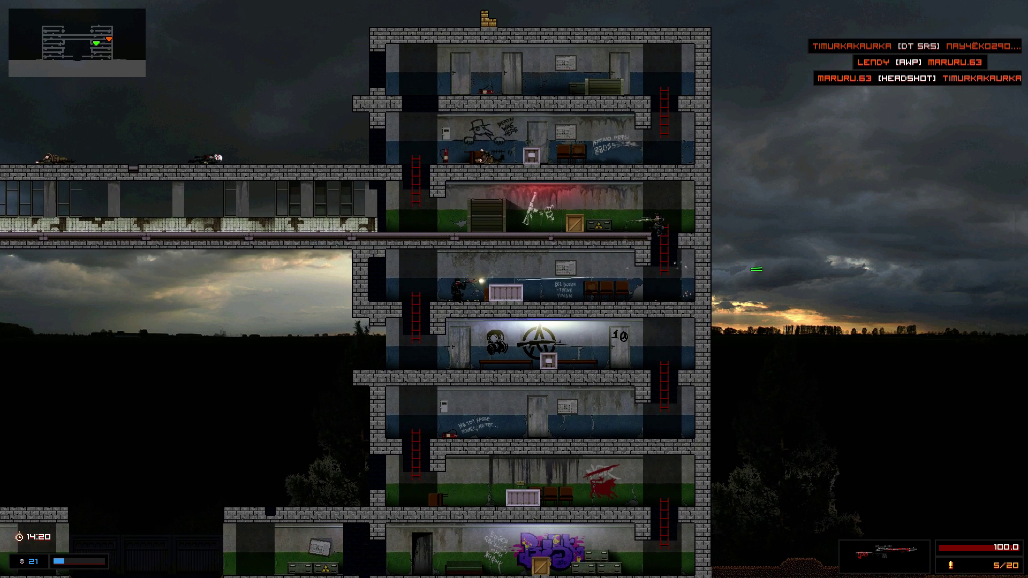
key("r")
key("a")
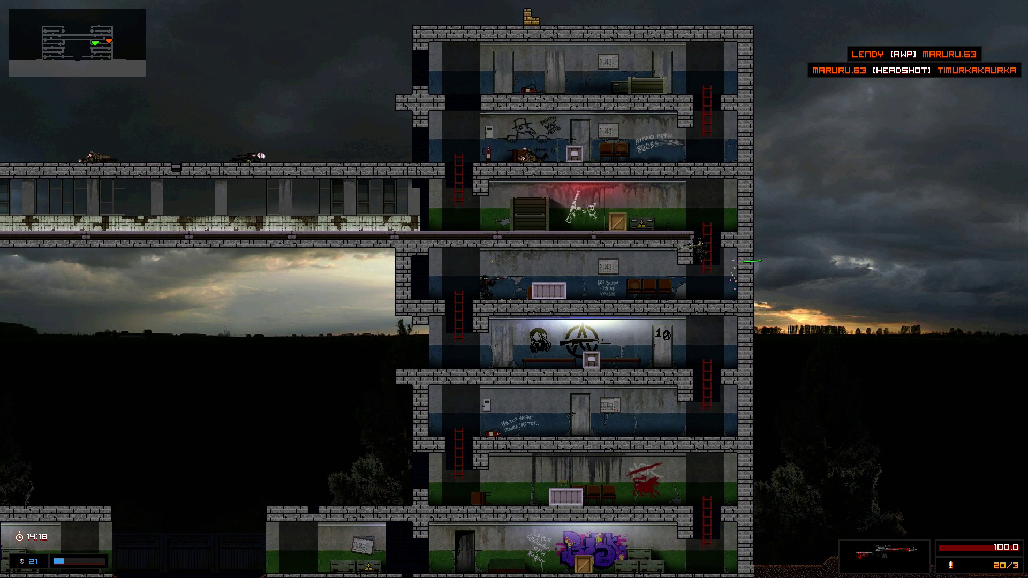
key("d")
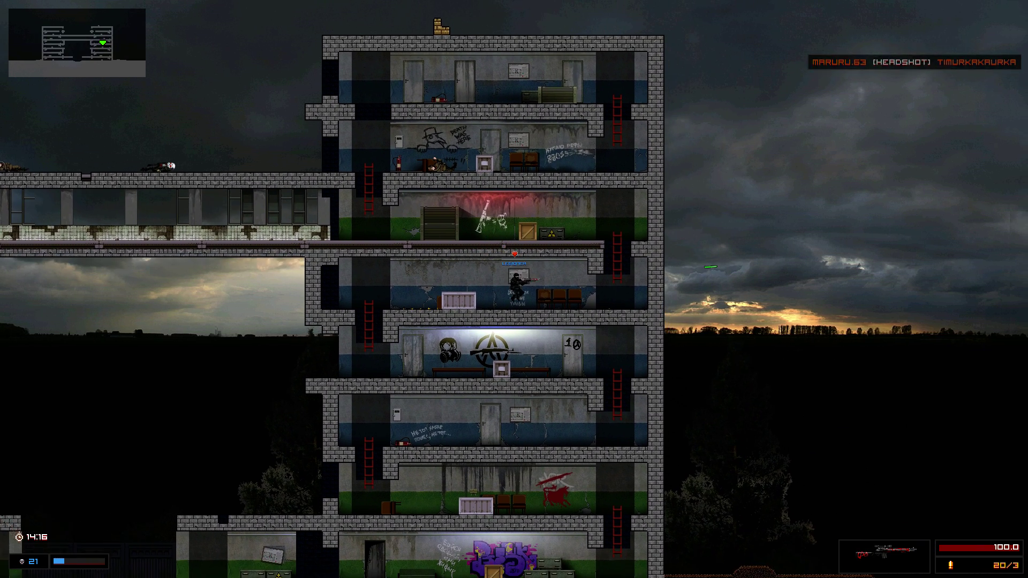
Step: Fire at enemies on the upper floors, then climb again from the bottom floor
left_click(679, 254)
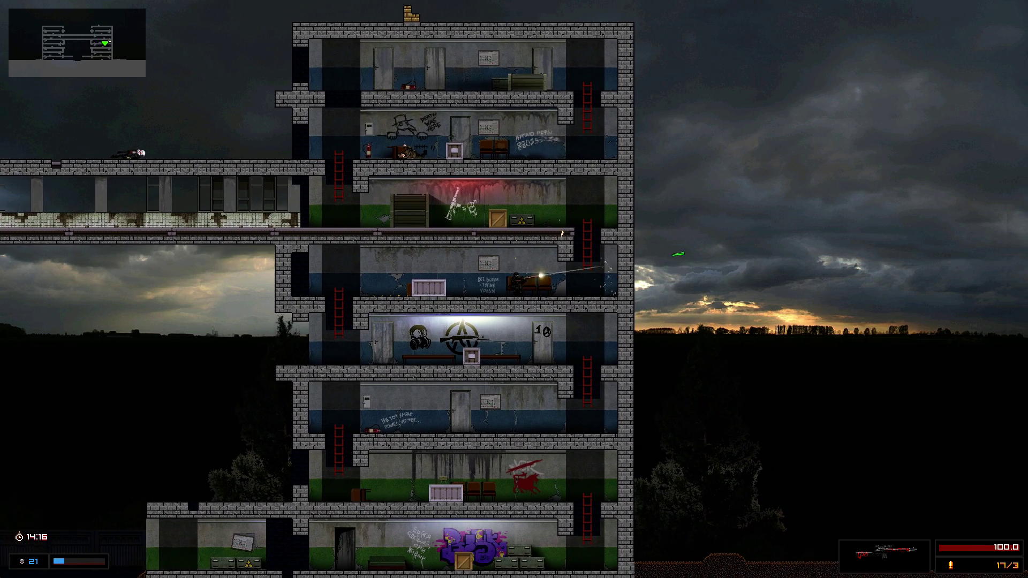
key("w")
key("a")
left_click(383, 217)
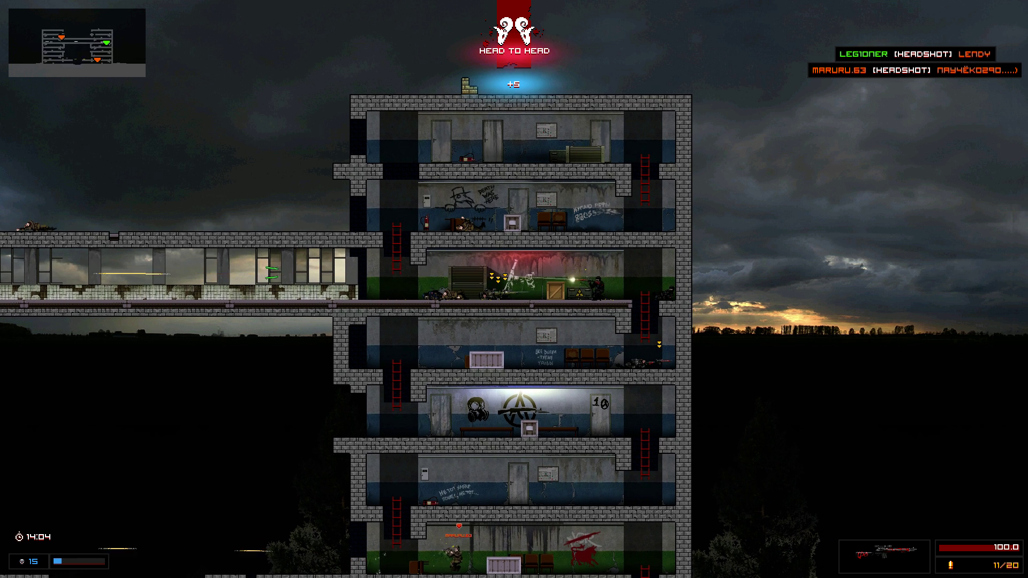
key("w")
key("d")
key("d")
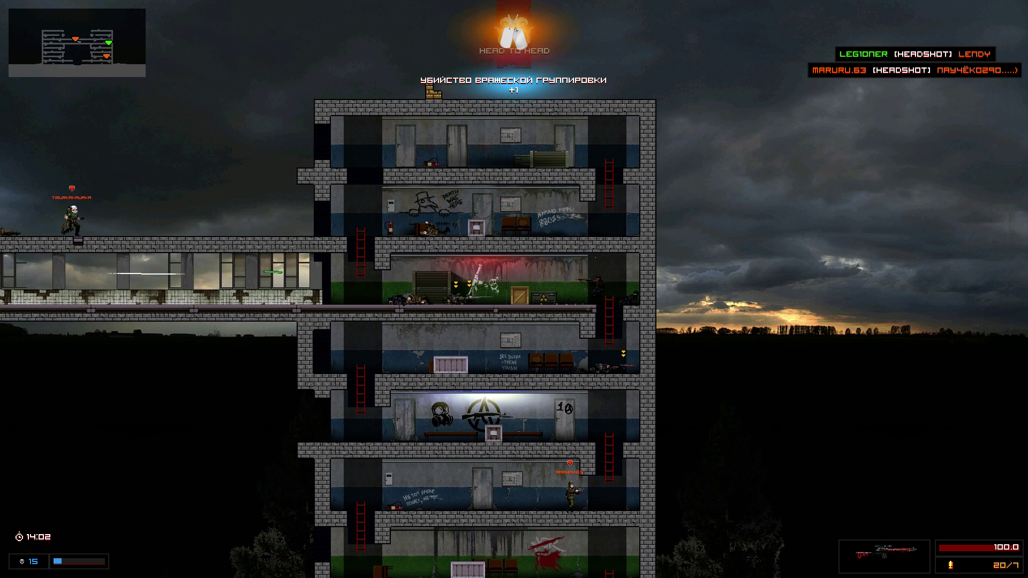
key("w")
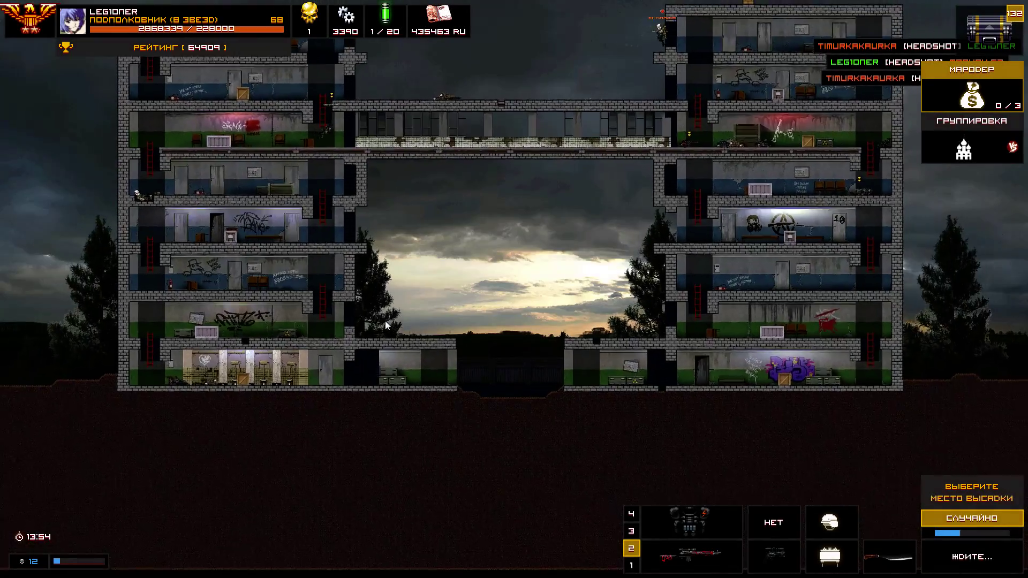
Step: Climb three floors after respawning, draw the rifle and fire left at an enemy
key("w")
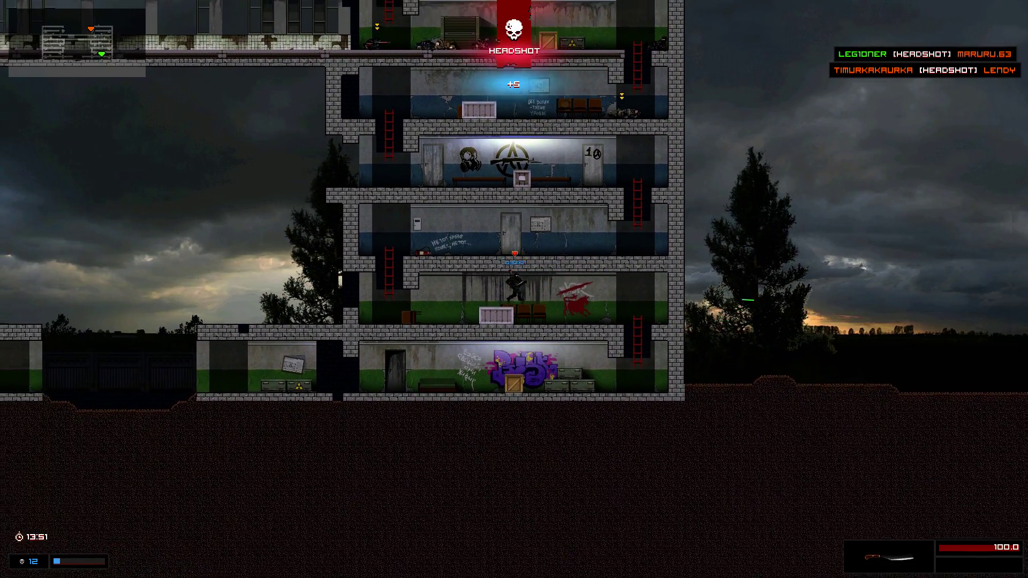
key("w")
key("a")
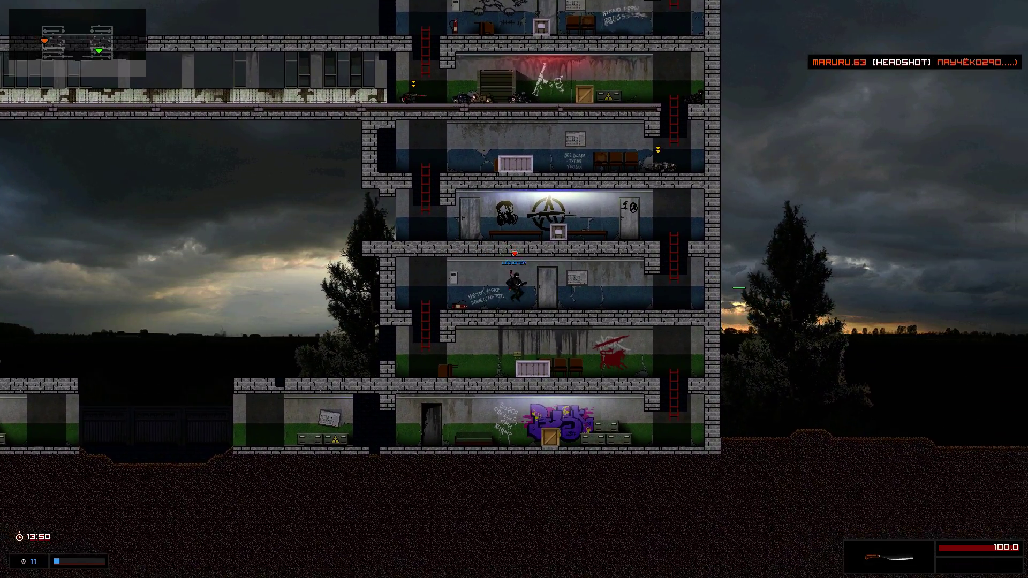
key("w")
key("1")
left_click(269, 271)
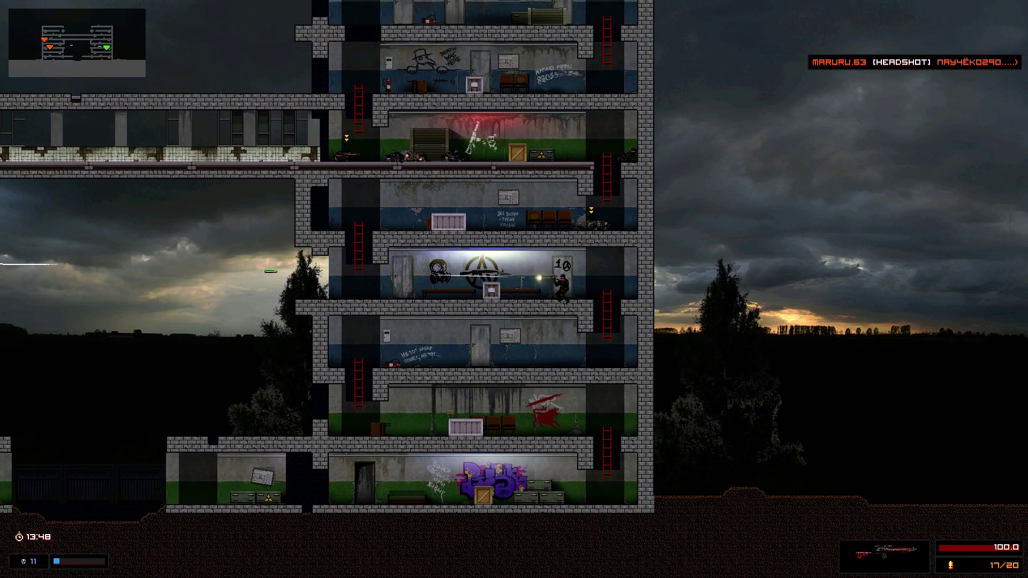
Step: Clear the weapon jam by reloading and swapping back to the rifle
key("a")
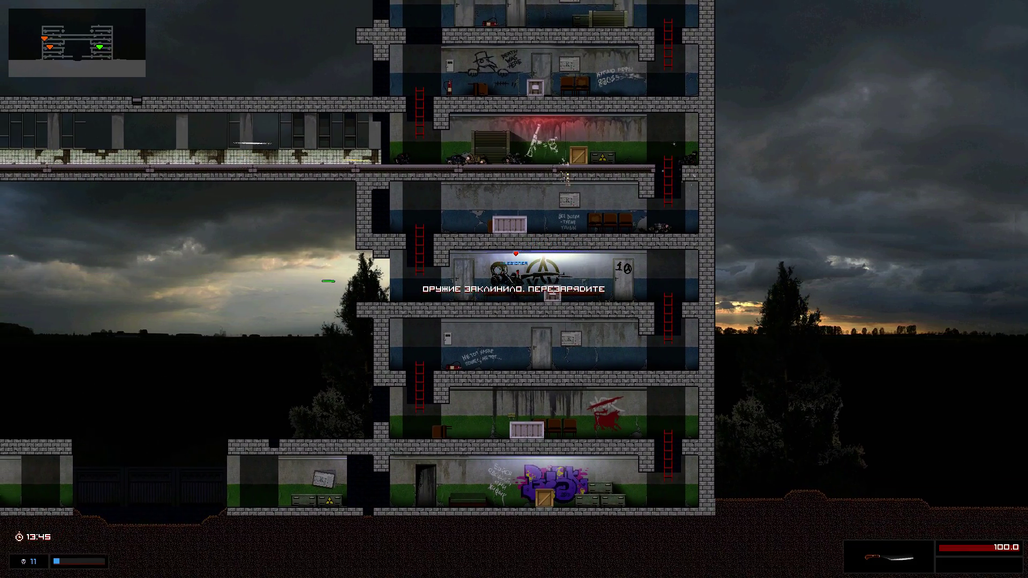
key("r")
key("a")
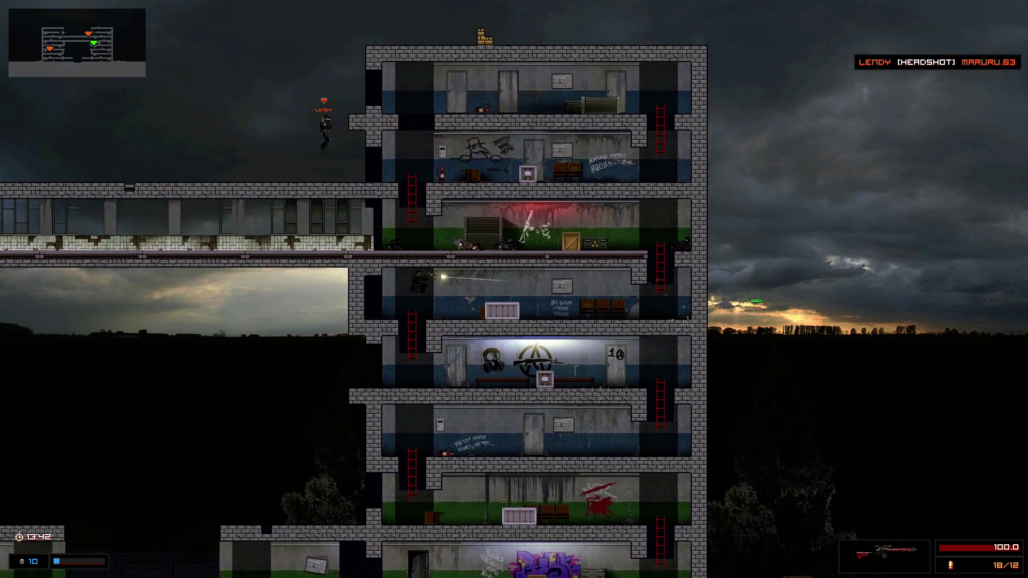
key("d")
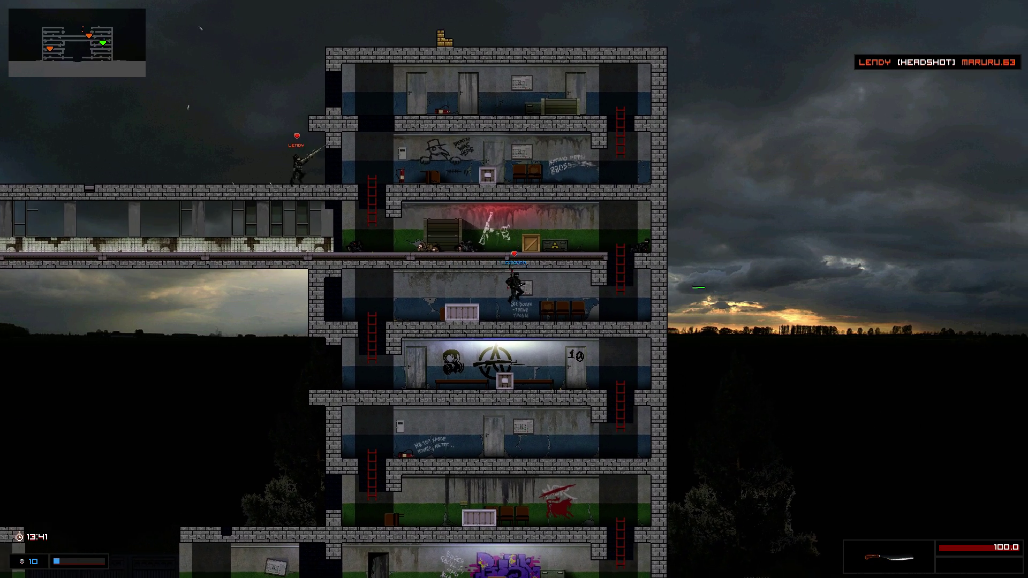
Step: Climb a floor, headshot the enemy, reload and keep firing
key("w")
key("1")
left_click(273, 267)
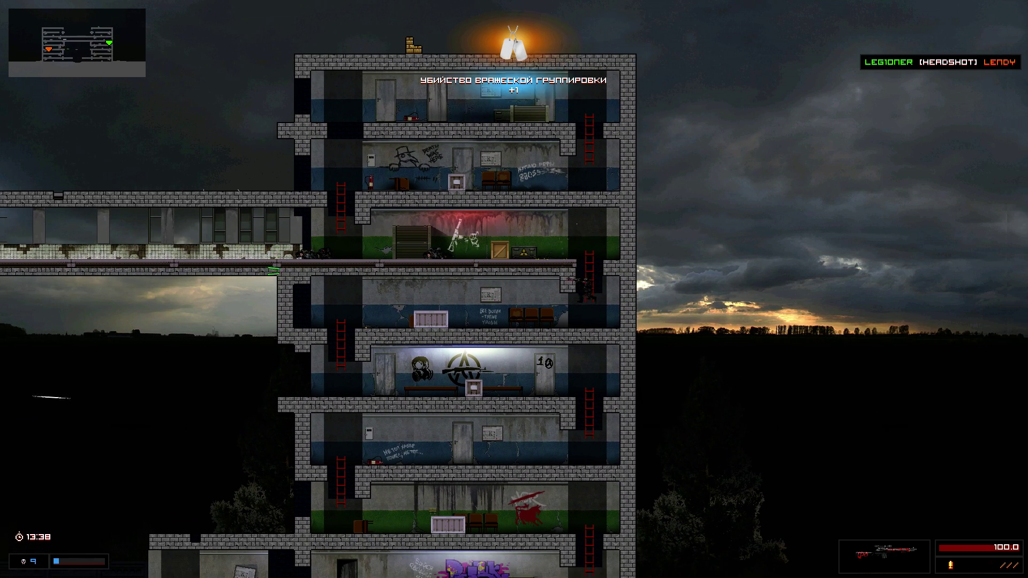
left_click(271, 269)
key("r")
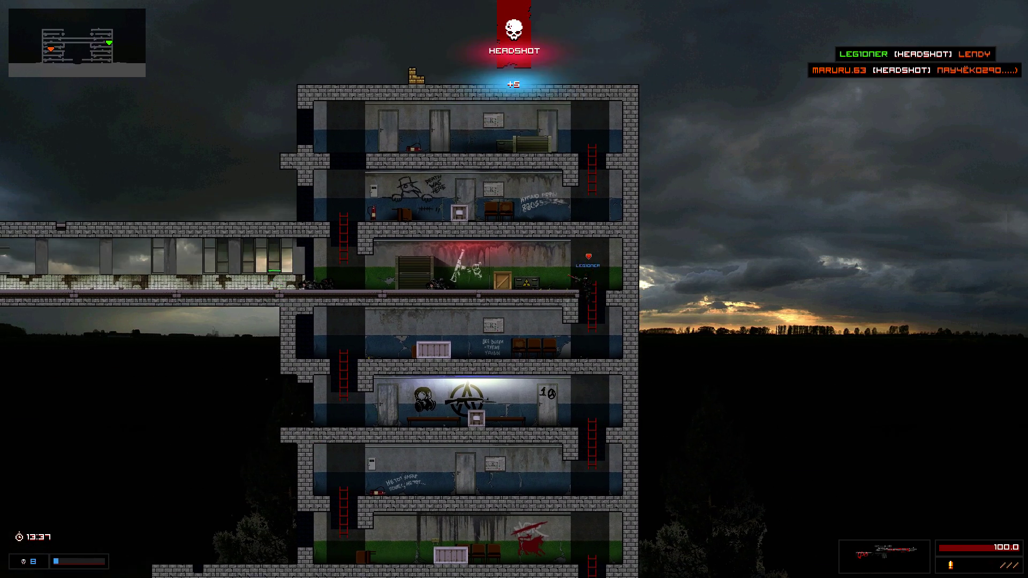
key("s")
left_click(273, 270)
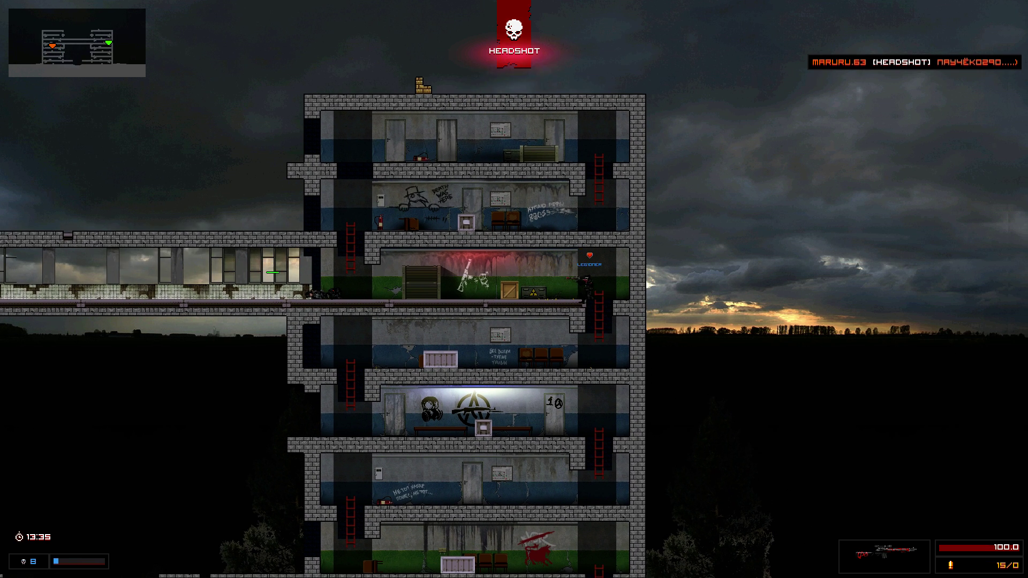